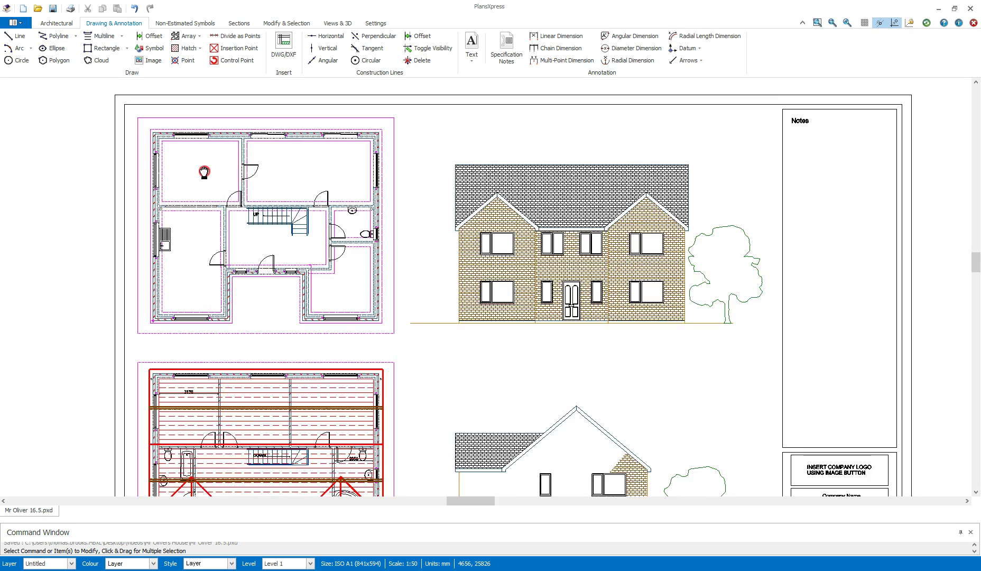
Step: Stretch the upper-left corner of the ground floor plan's level boundary outward to make room for dimensions
middle_drag(204, 172, 242, 238)
scroll(252, 262, up, 3)
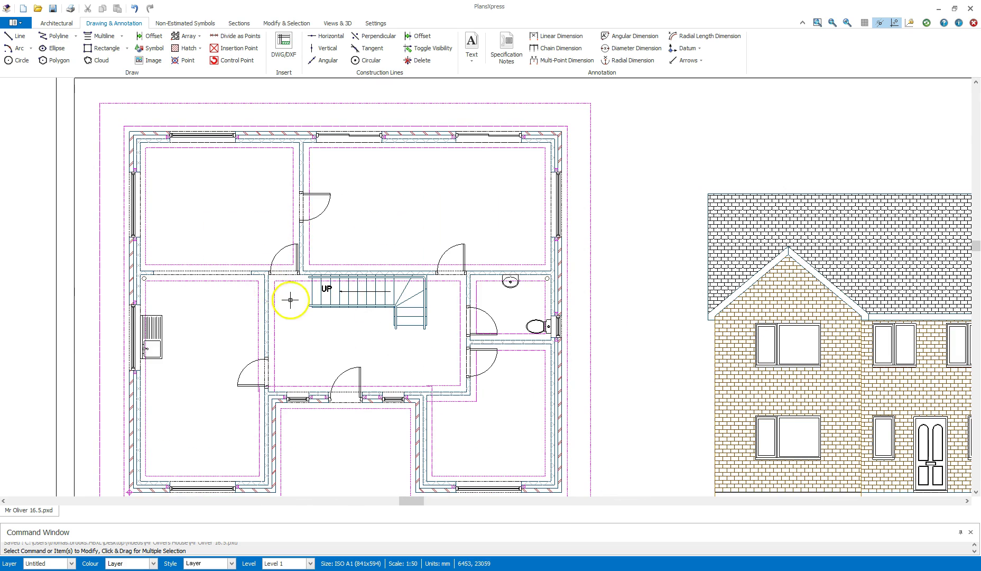
scroll(117, 110, up, 1)
scroll(116, 109, down, 2)
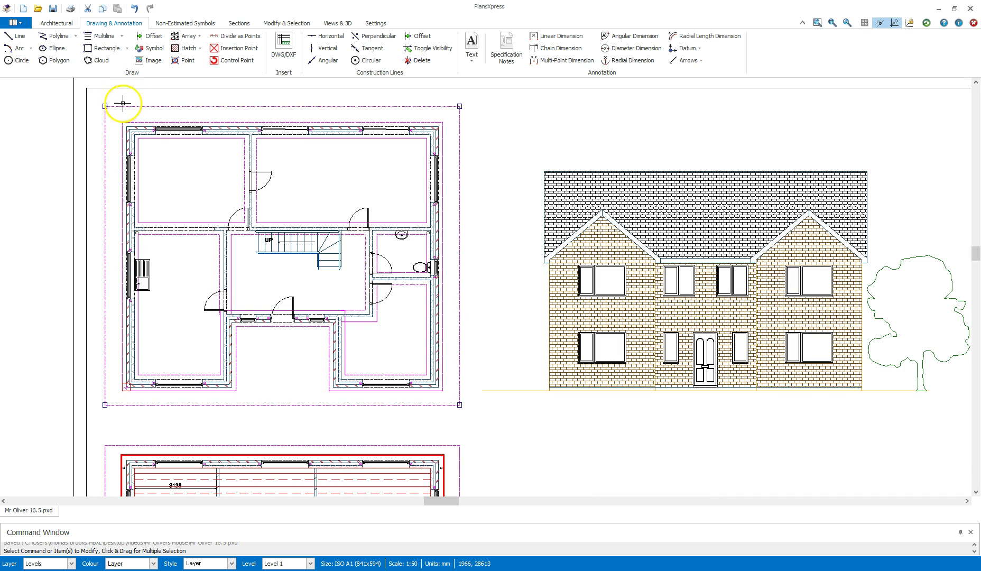
click(101, 106)
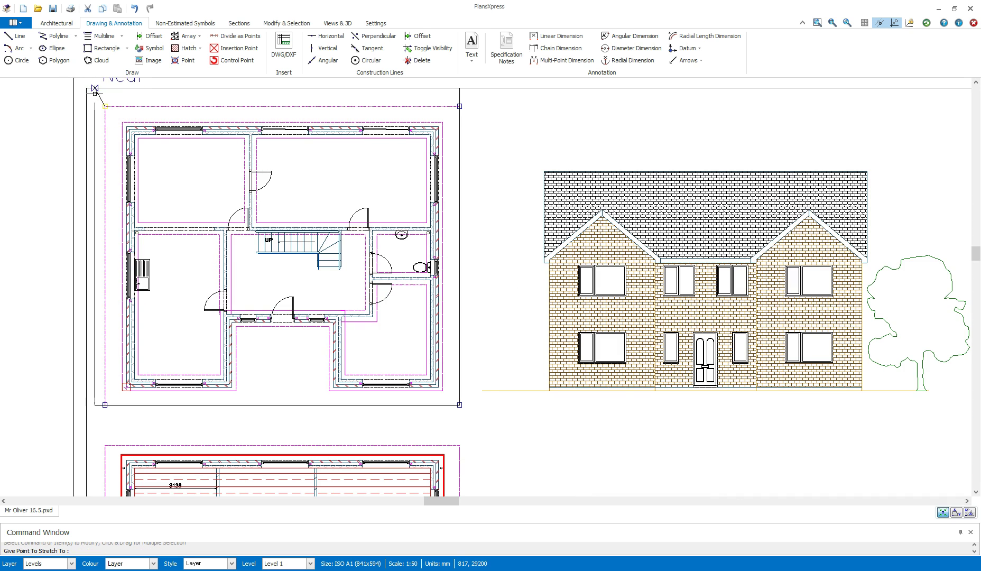
scroll(95, 96, up, 3)
click(91, 94)
scroll(109, 114, down, 3)
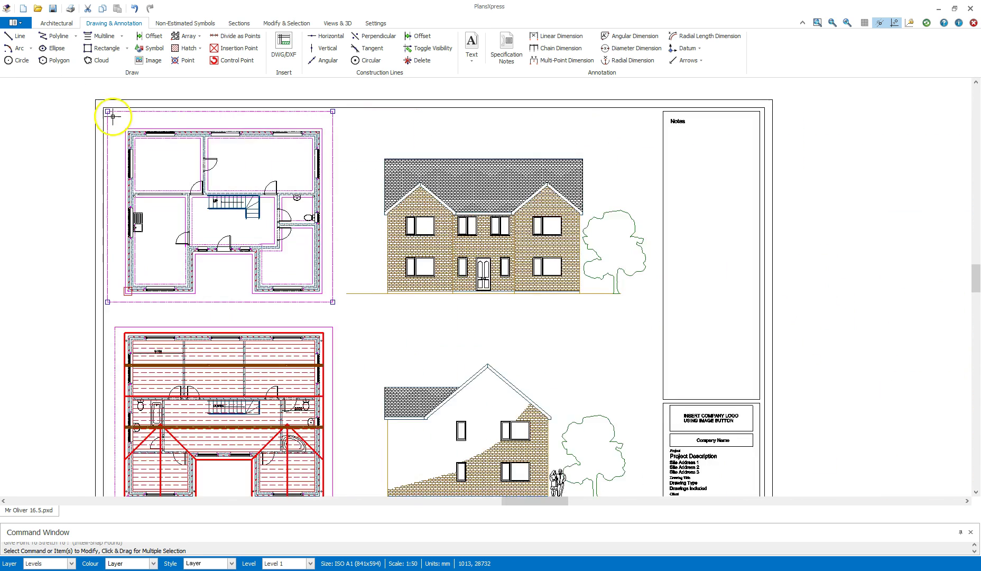
Step: Stretch the lower-right corner of the ground floor plan's level boundary outward, below and beyond the front wall
scroll(295, 262, up, 3)
click(300, 276)
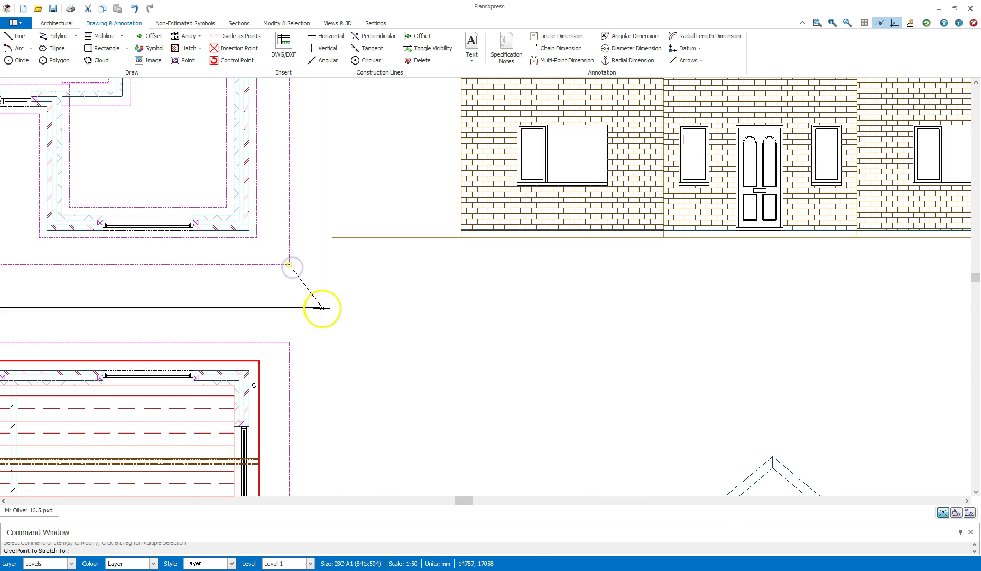
click(327, 291)
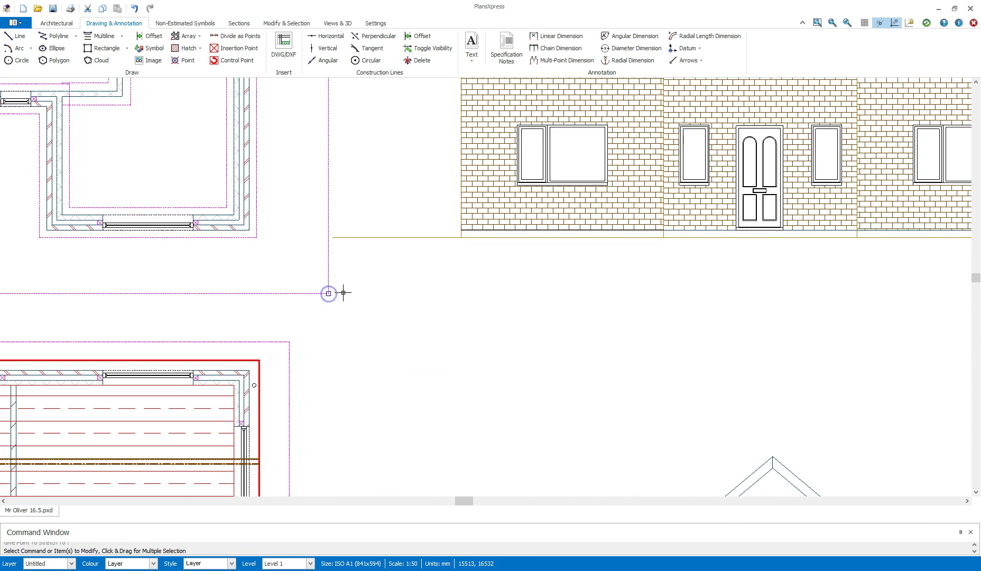
scroll(330, 291, down, 3)
click(298, 233)
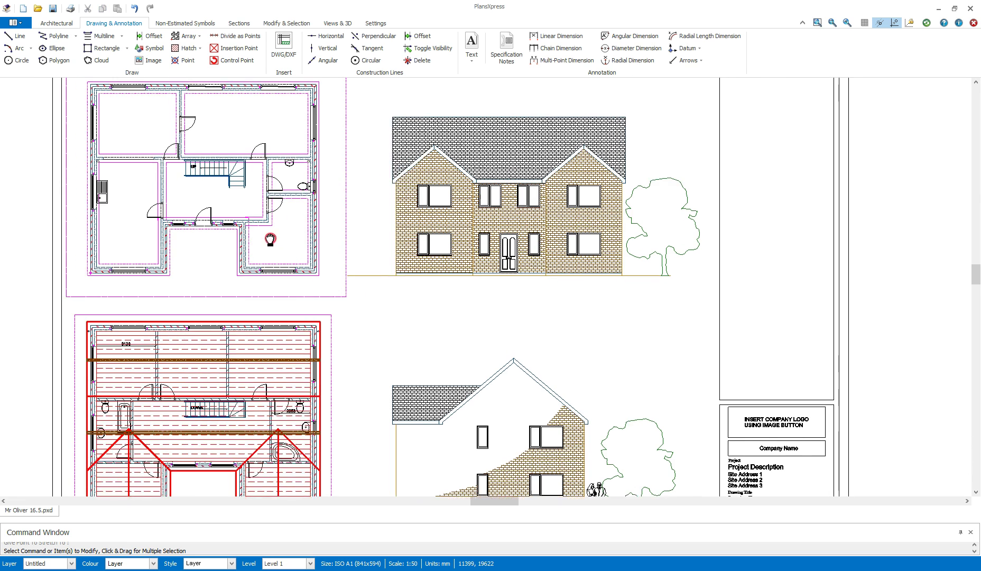
Step: Dimension the front external wall of the ground floor's left wing, placing the dimension lines below the wall inside the level boundary
middle_drag(295, 234, 317, 244)
middle_drag(248, 259, 291, 247)
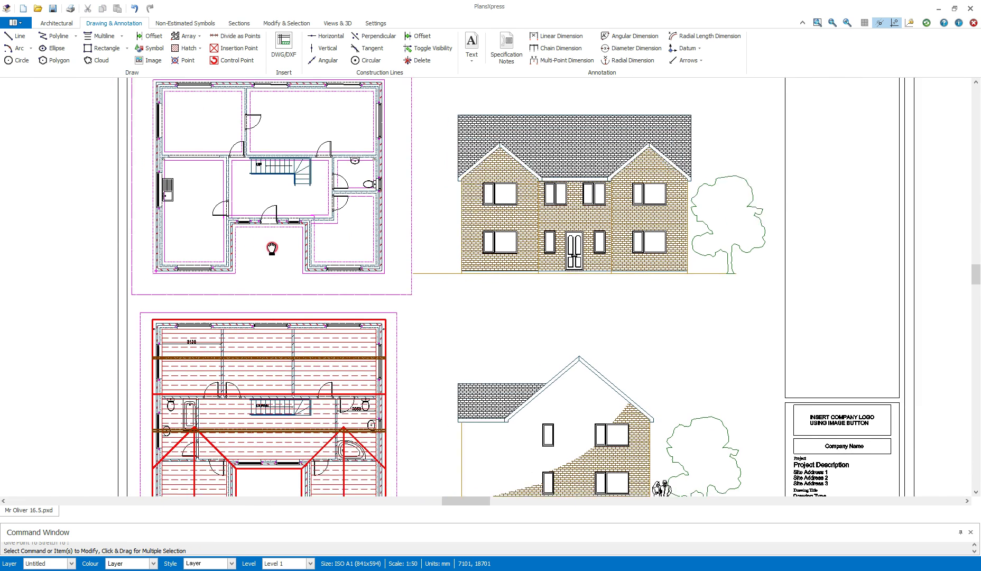
scroll(280, 247, up, 3)
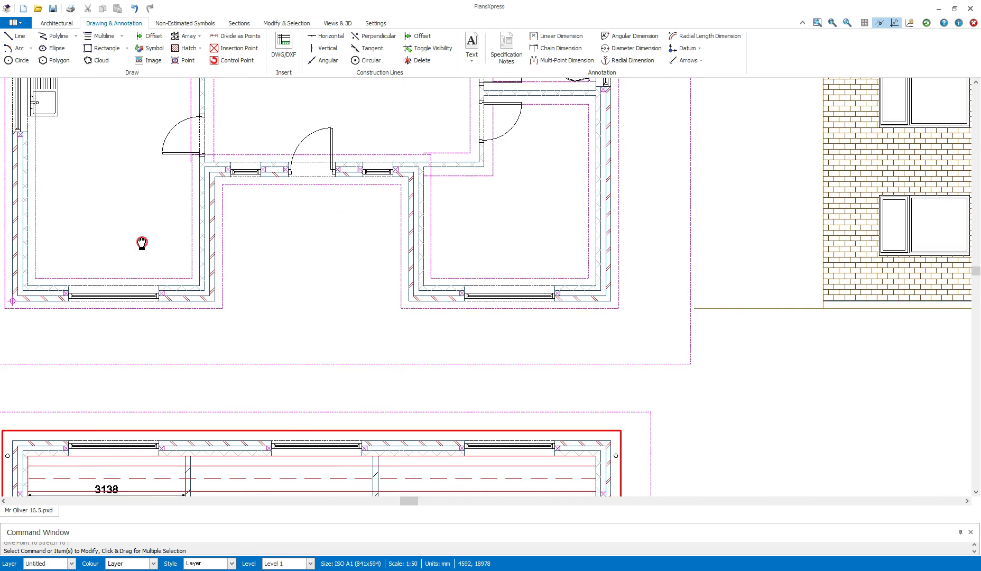
middle_drag(140, 248, 309, 191)
scroll(353, 248, up, 3)
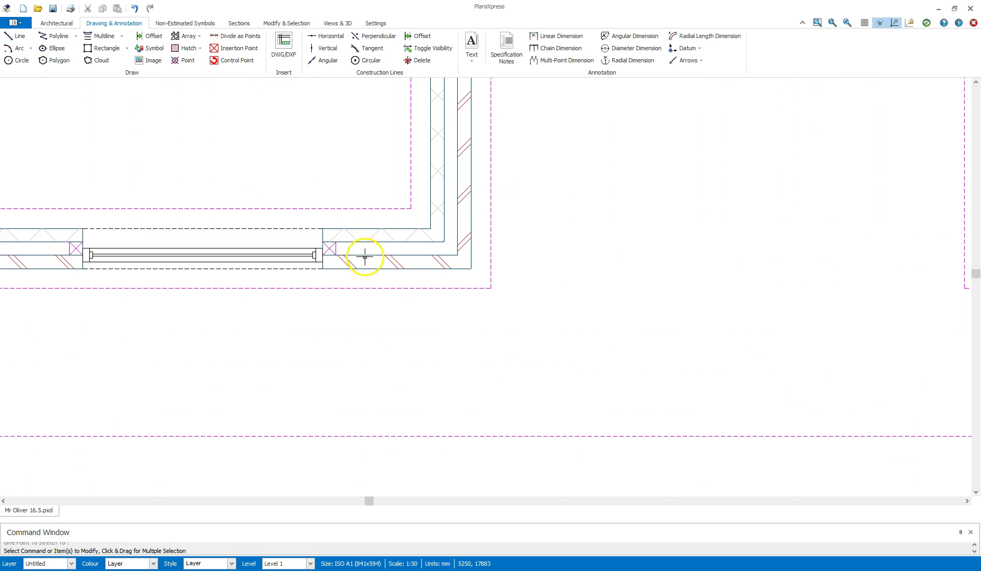
click(365, 256)
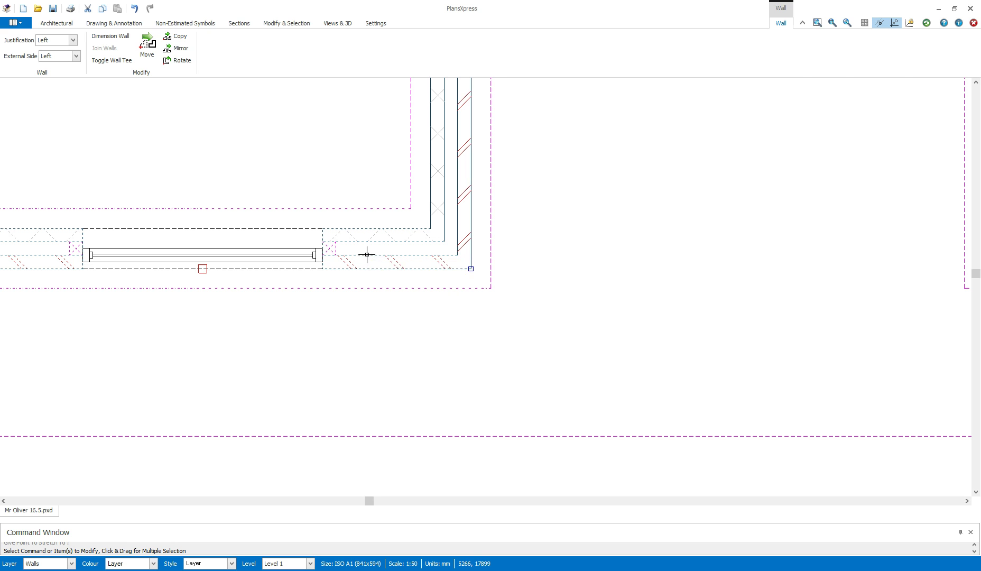
scroll(367, 254, down, 1)
right_click(366, 254)
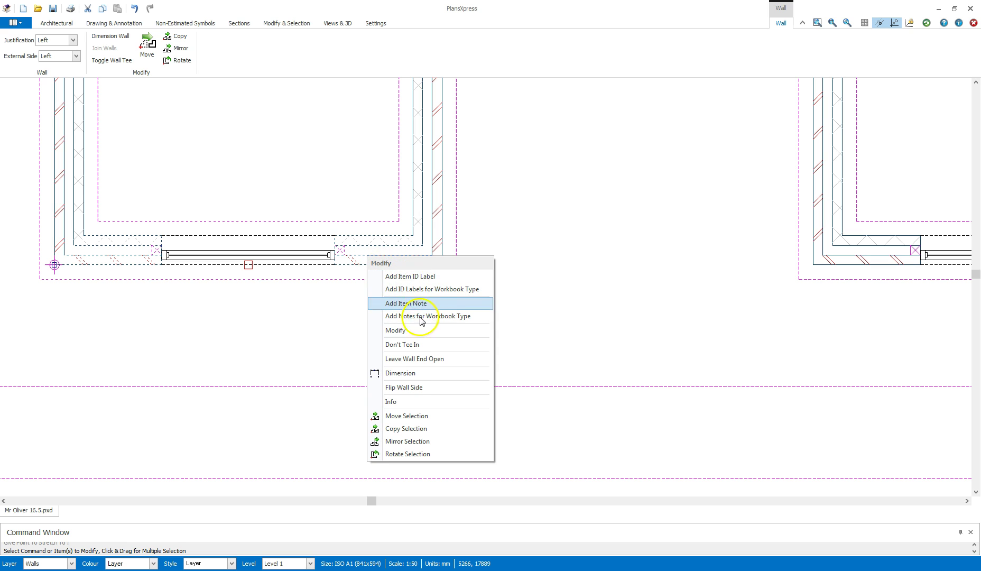
click(406, 373)
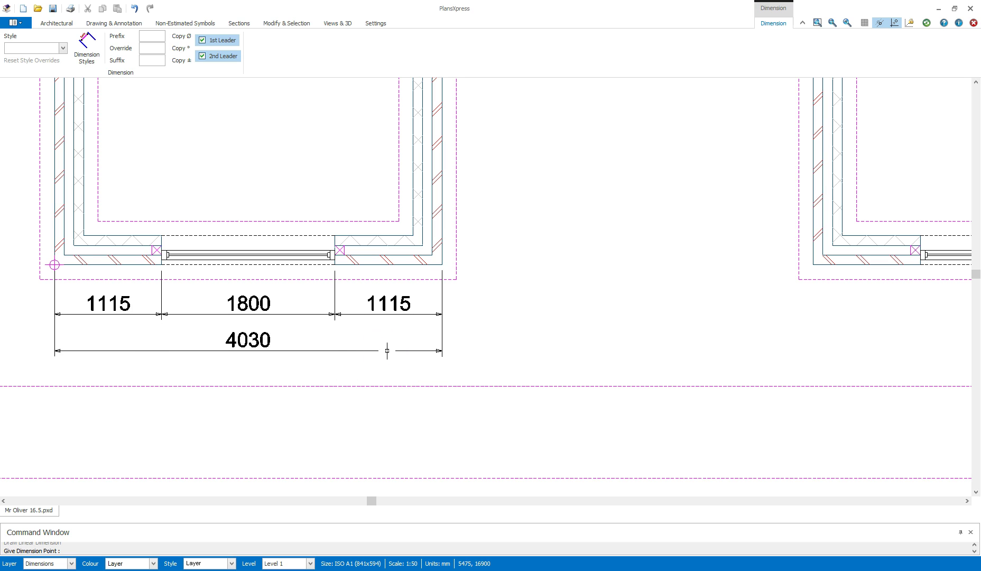
click(388, 349)
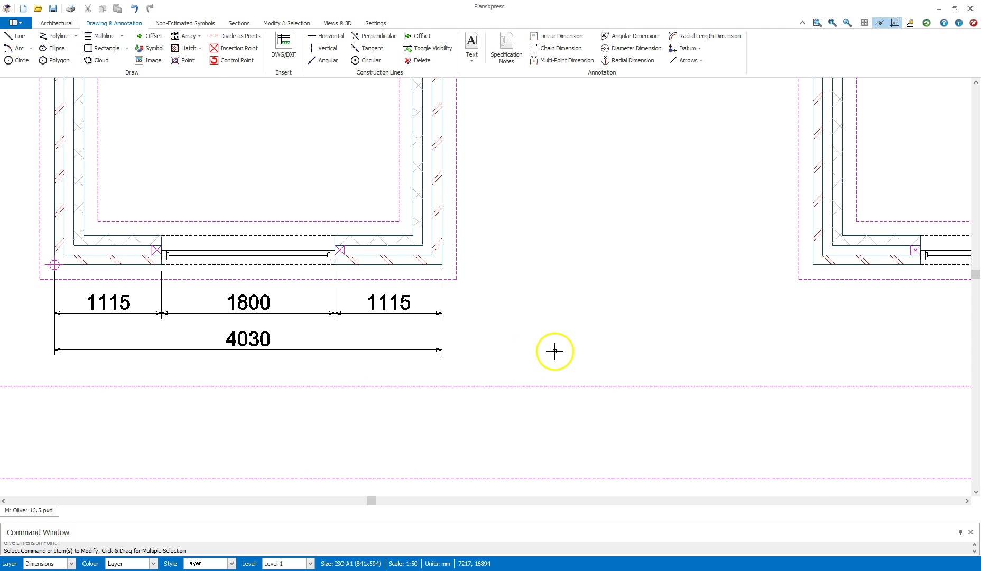
Step: Dimension the recessed entrance wall between the two front wings, aligning its dimension lines with those of the left wing
scroll(555, 351, down, 2)
middle_drag(596, 304, 455, 330)
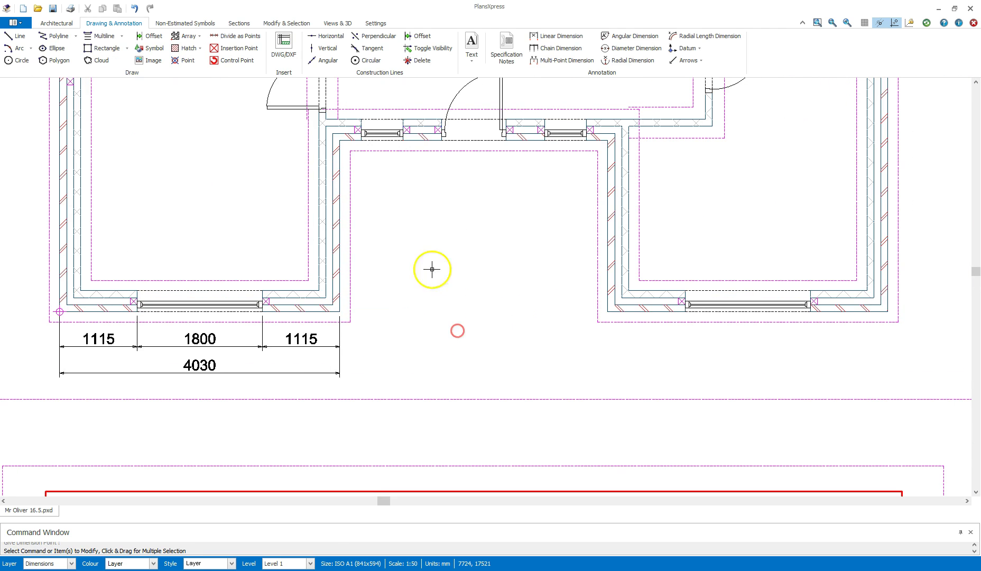
click(423, 135)
right_click(424, 135)
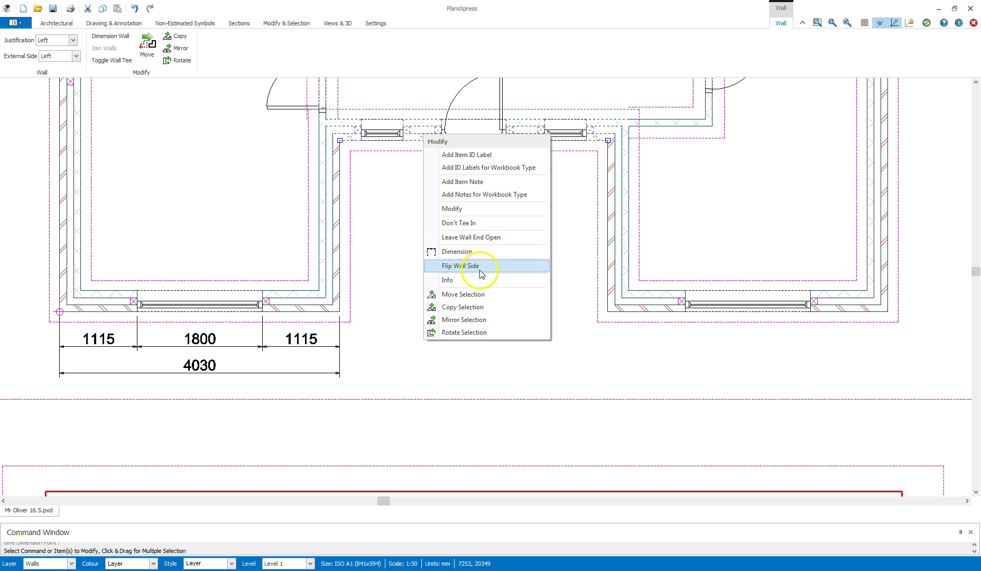
click(469, 252)
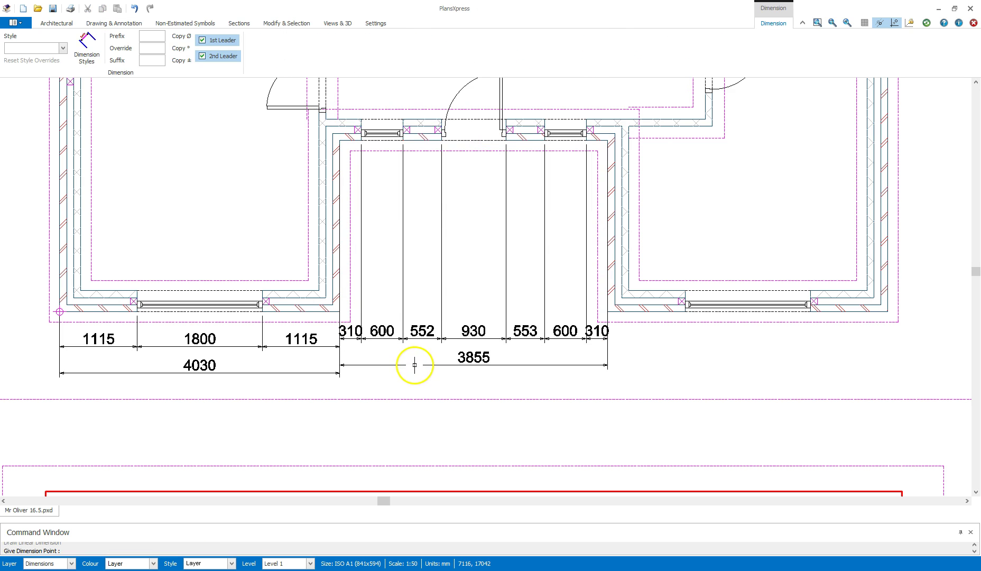
scroll(385, 371, up, 5)
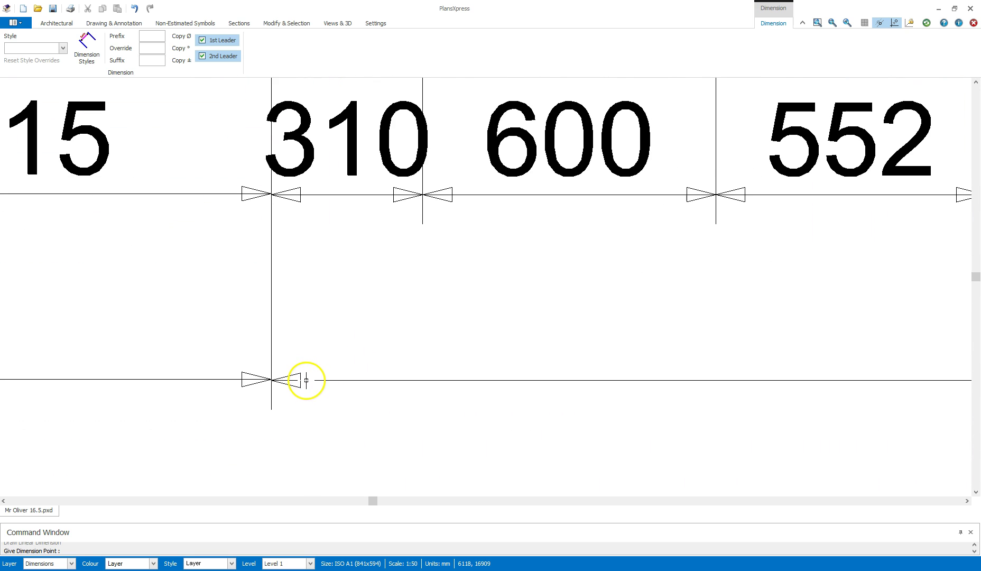
click(307, 379)
scroll(461, 383, down, 6)
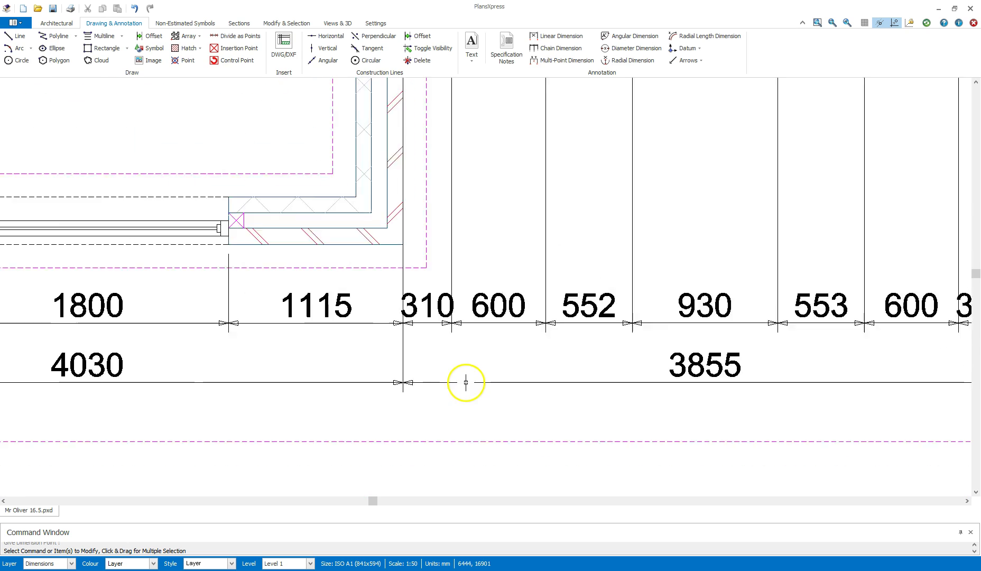
Step: Dimension the front external wall of the ground floor's right wing, aligning its dimension lines with the entrance wall's dimensions
middle_drag(615, 259, 269, 236)
scroll(270, 236, down, 2)
scroll(496, 258, up, 2)
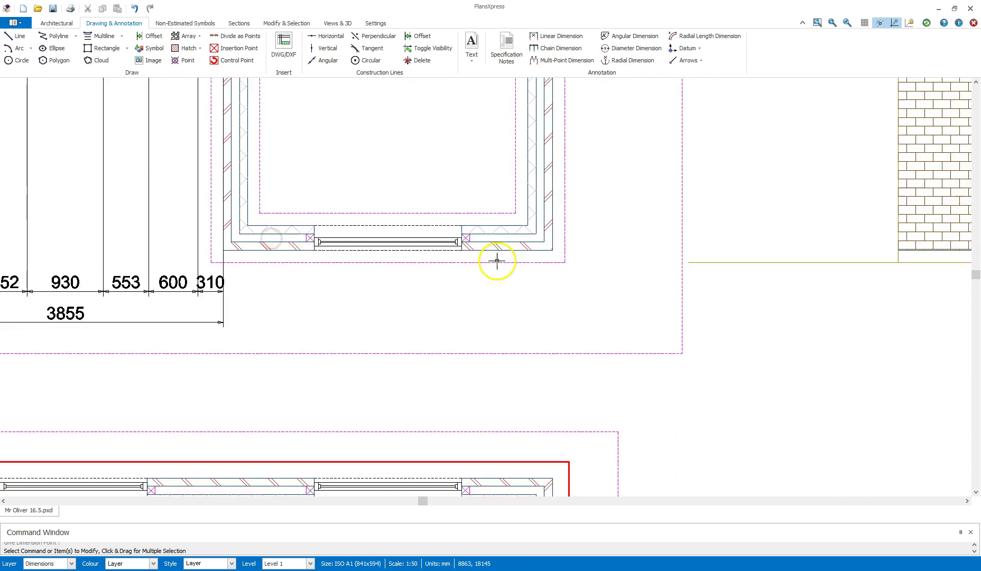
scroll(506, 230, up, 2)
click(506, 231)
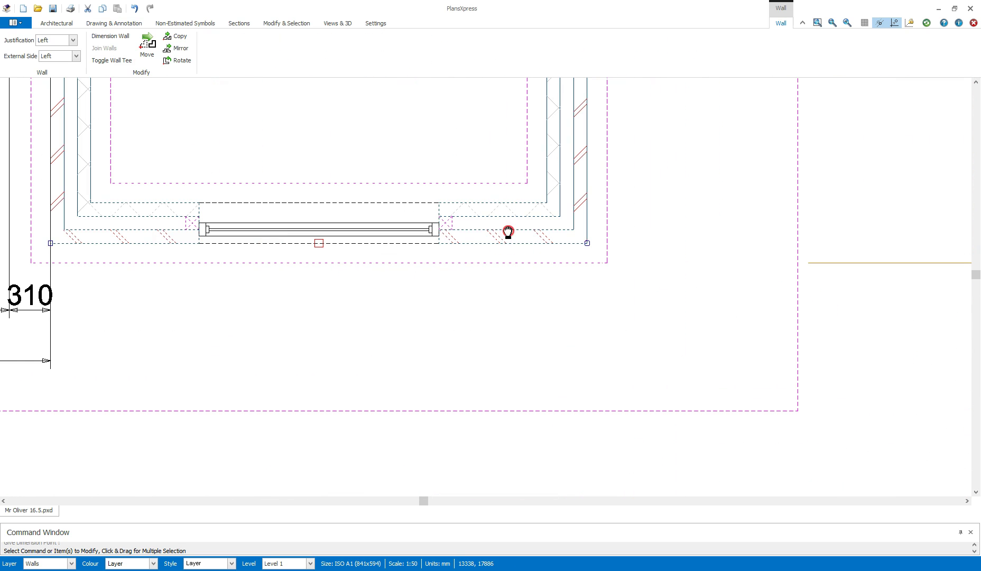
right_click(507, 232)
click(551, 347)
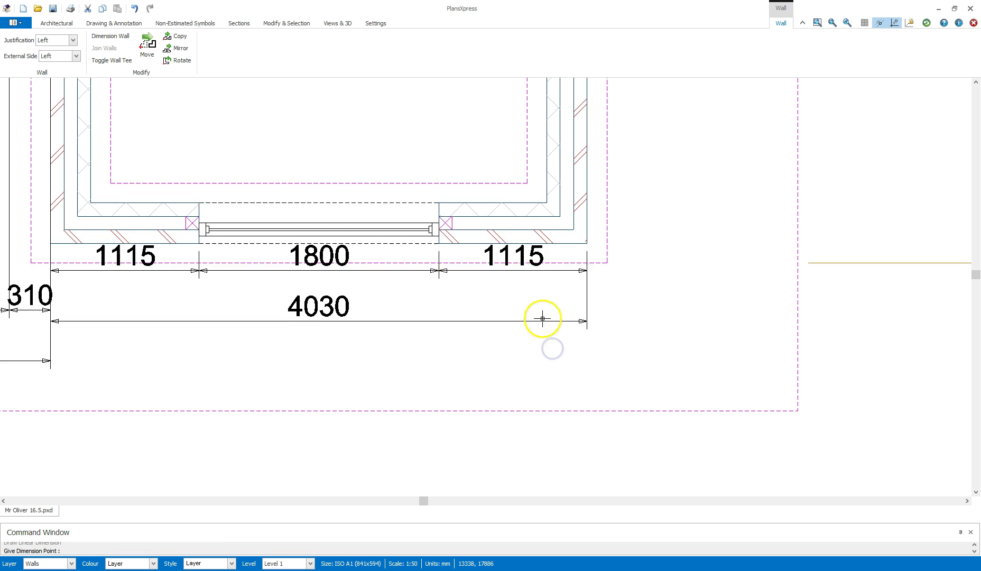
scroll(35, 372, up, 5)
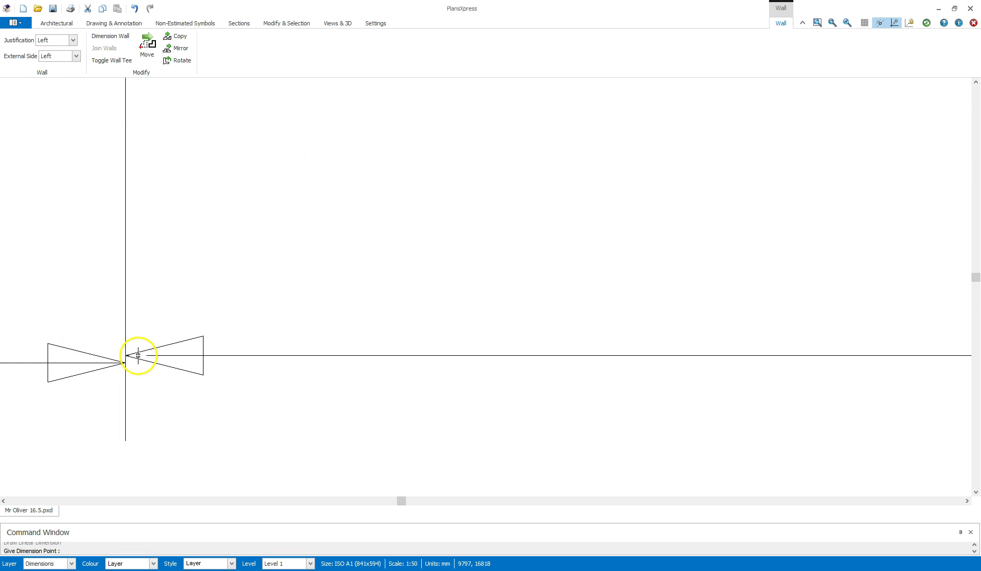
click(138, 355)
key(Escape)
scroll(374, 294, down, 4)
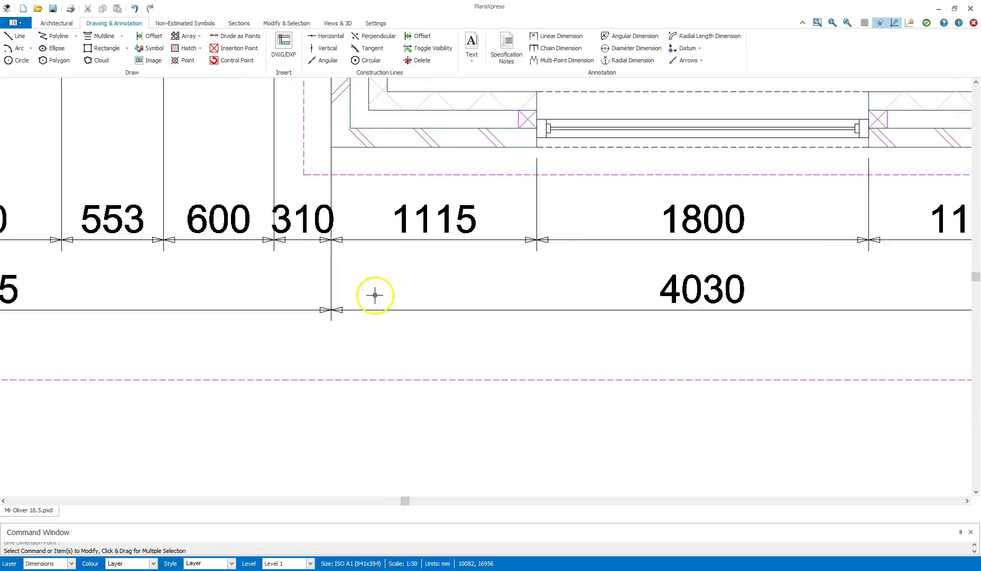
scroll(375, 294, down, 6)
Step: Dimension the right-hand external wall of the ground floor plan, placing the dimension lines outside the wall within the level boundary
middle_drag(486, 140, 330, 273)
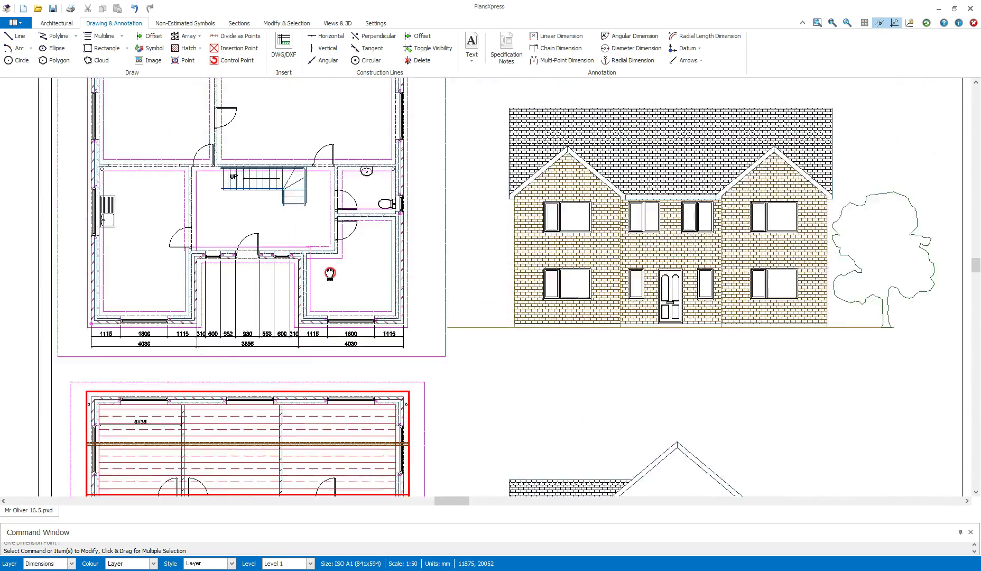
scroll(330, 273, down, 1)
scroll(356, 257, up, 2)
scroll(342, 235, down, 1)
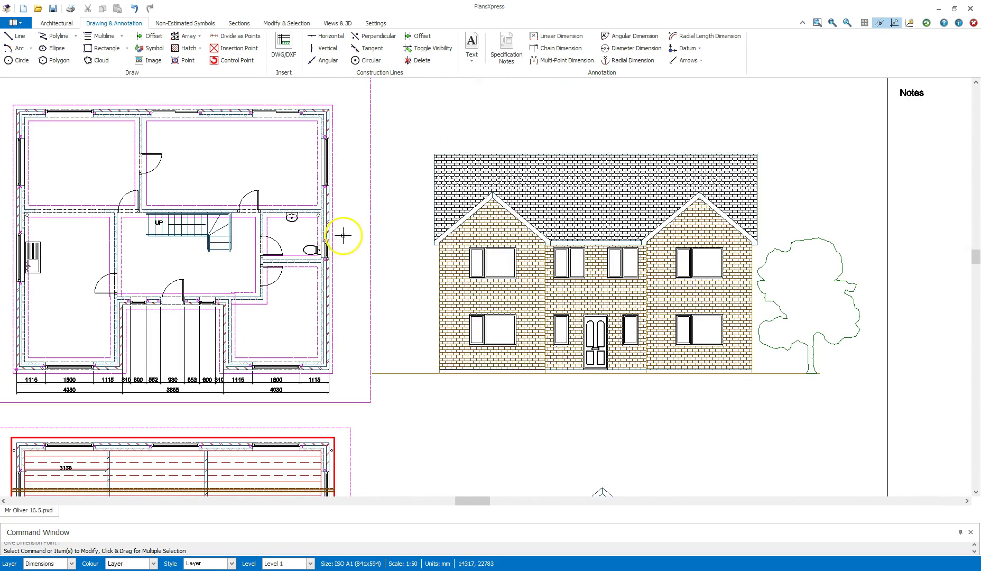
click(329, 288)
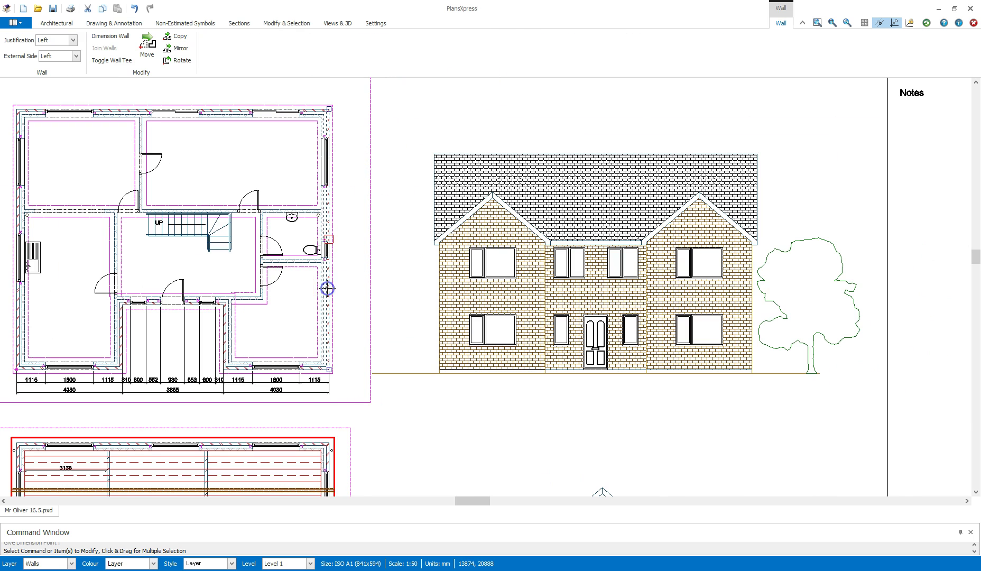
right_click(328, 288)
click(367, 405)
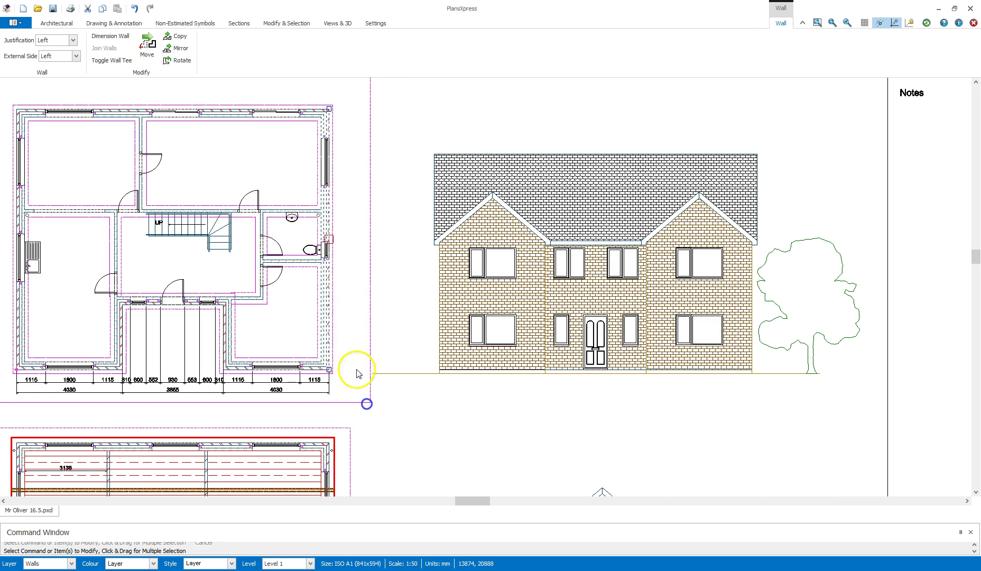
scroll(349, 284, up, 3)
click(363, 283)
scroll(363, 281, down, 1)
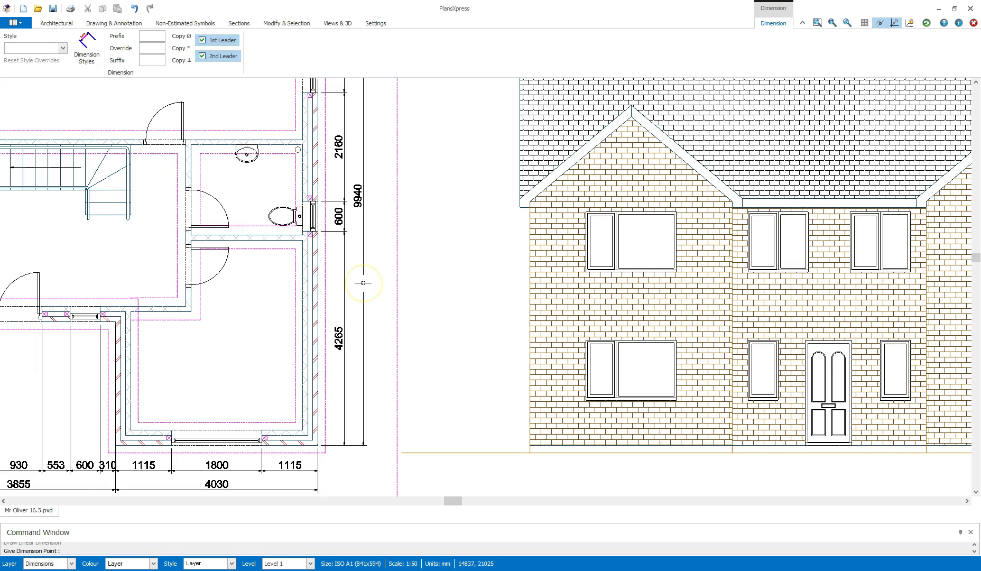
click(365, 284)
scroll(404, 270, down, 3)
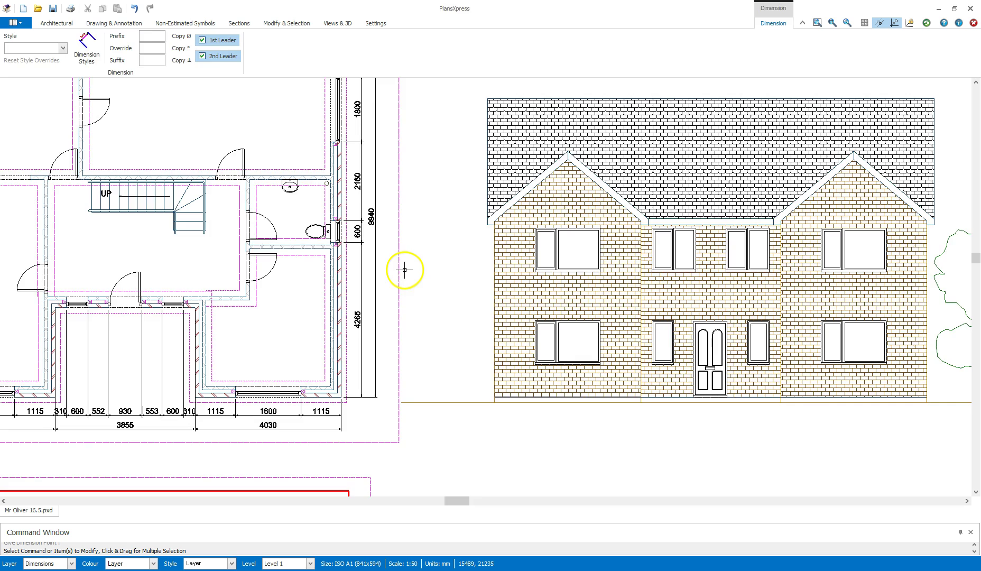
Step: Dimension the rear external wall of the ground floor plan, placing the dimension lines above the wall inside the level boundary
scroll(298, 166, up, 4)
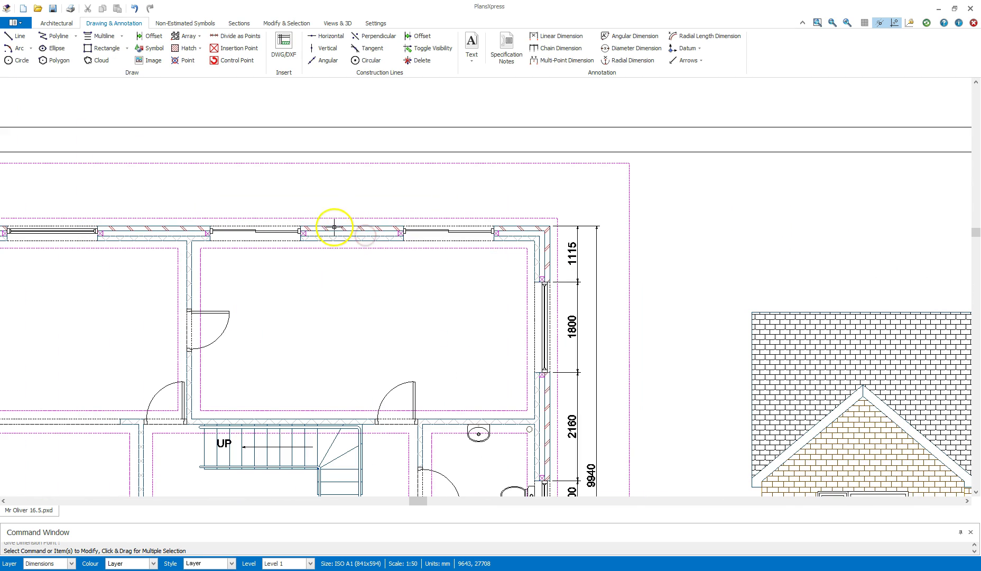
click(337, 230)
right_click(337, 232)
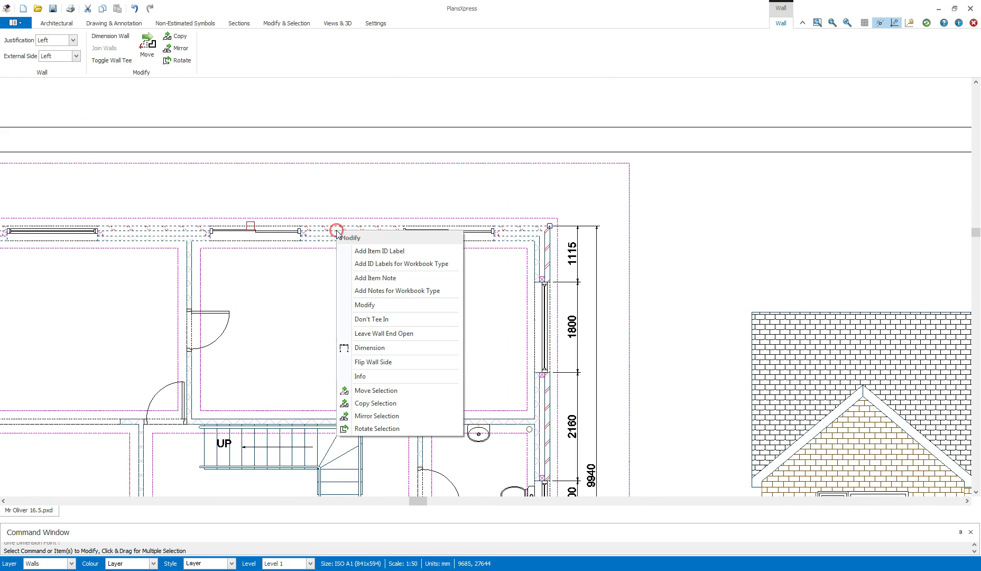
click(378, 348)
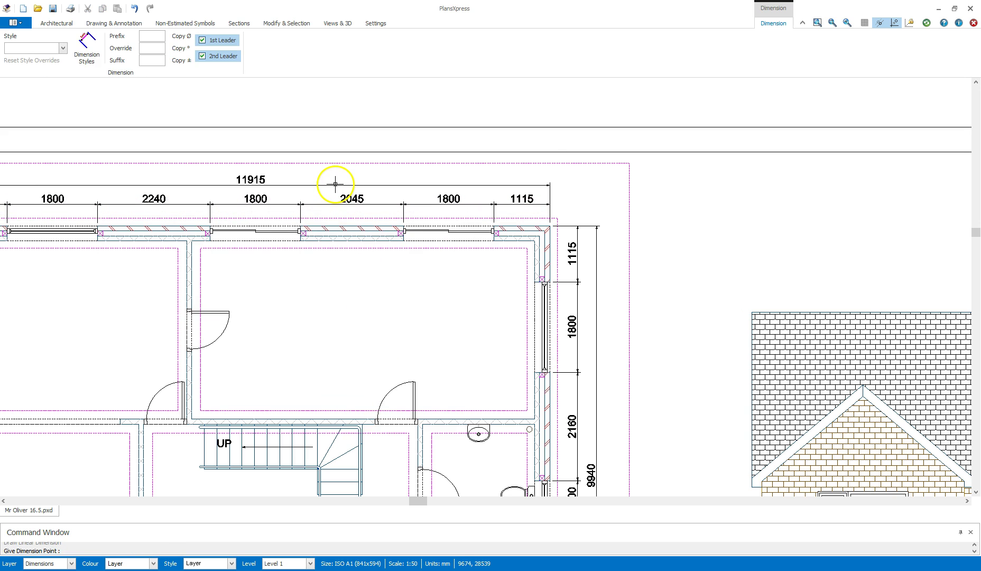
click(305, 181)
scroll(266, 277, down, 3)
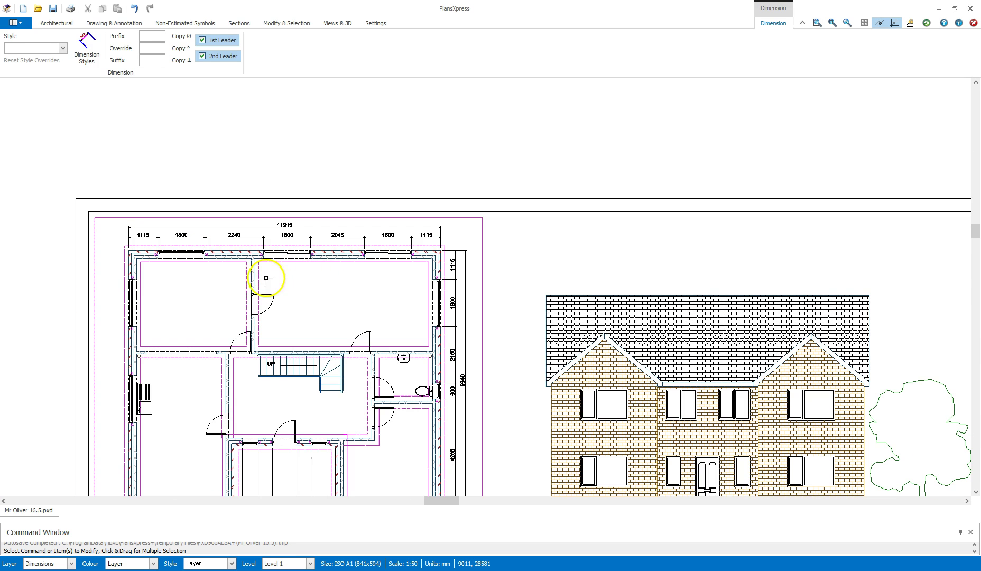
Step: Dimension the left-hand external wall of the ground floor plan, placing the dimension lines outside the wall within the level boundary
scroll(192, 280, down, 2)
middle_drag(190, 277, 313, 205)
scroll(278, 296, up, 5)
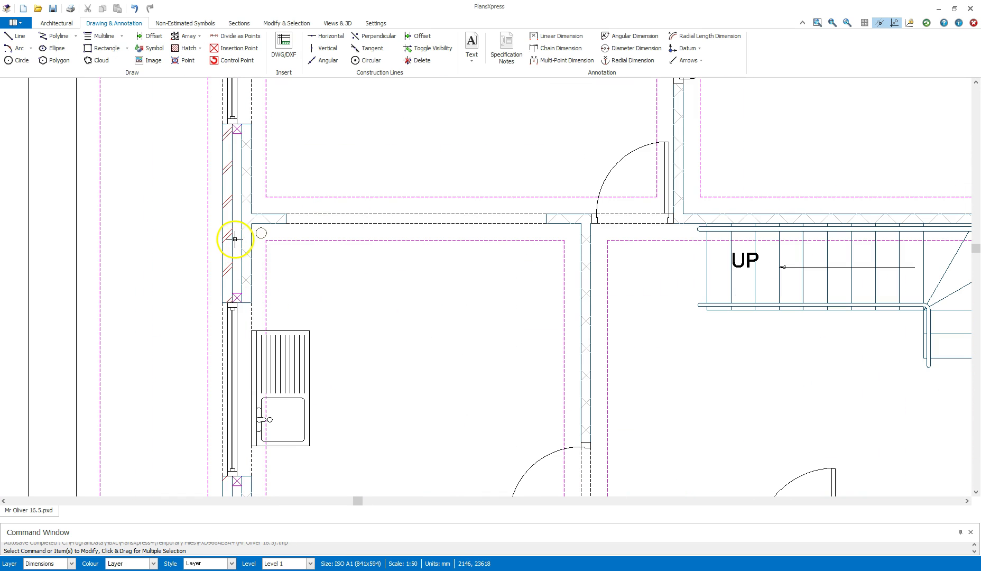
click(233, 239)
right_click(232, 239)
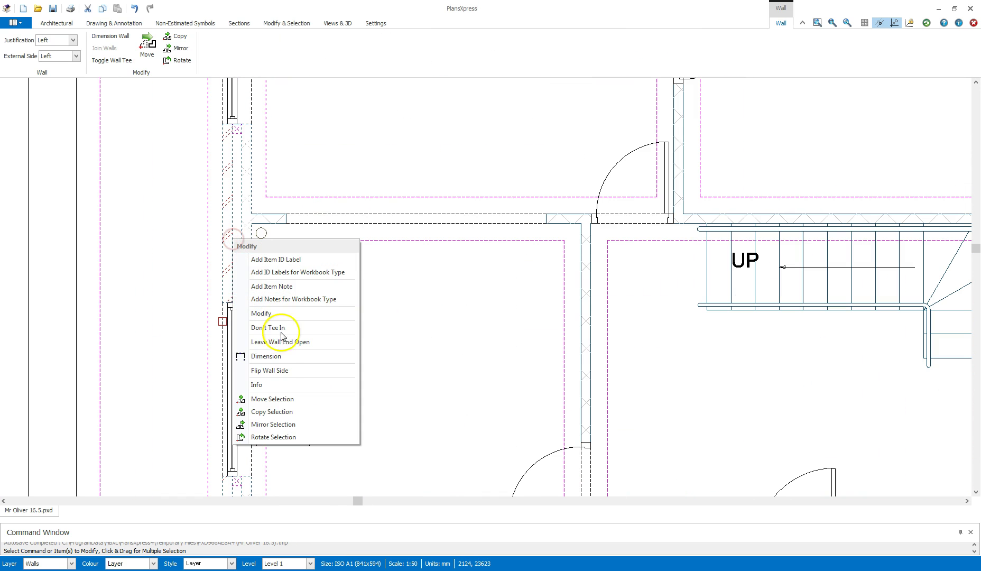
click(279, 357)
scroll(177, 290, down, 4)
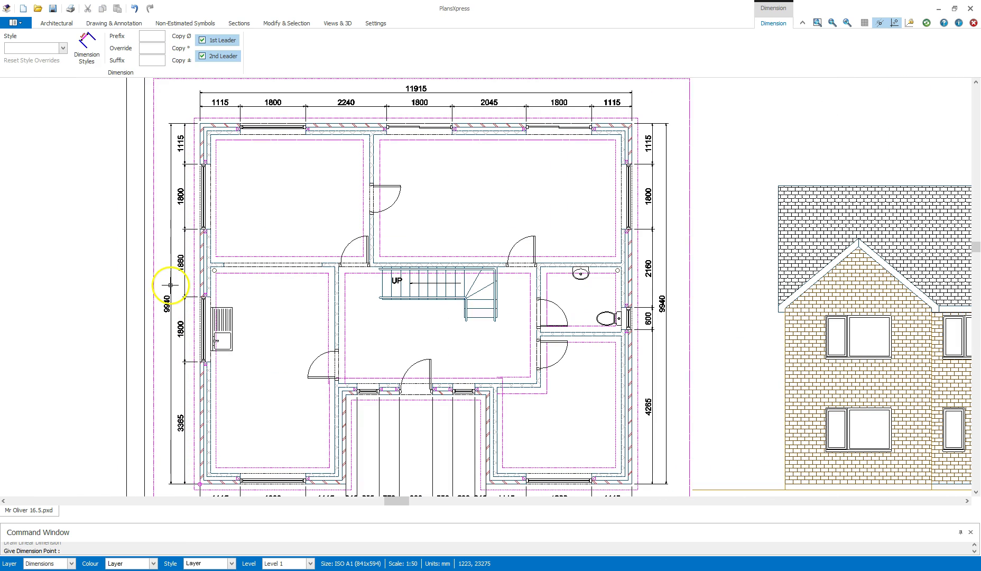
scroll(263, 282, down, 2)
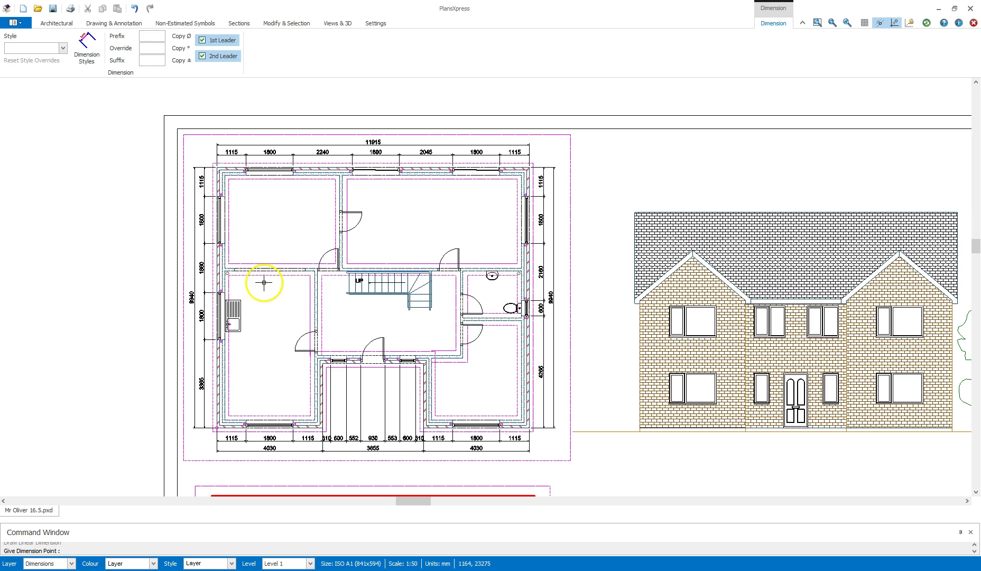
key(Escape)
middle_drag(285, 223, 248, 229)
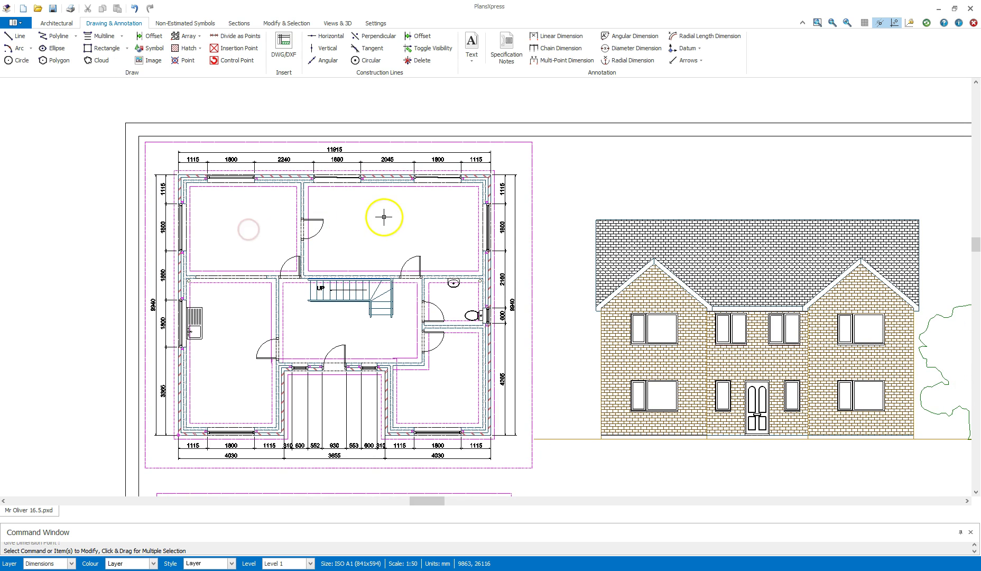
Step: Add a linear dimension across the internal width of the larger rear room, from the partition wall to the right-hand external wall
mouse_move(383, 216)
middle_down()
mouse_move(317, 215)
mouse_move(354, 201)
middle_up()
scroll(355, 201, up, 3)
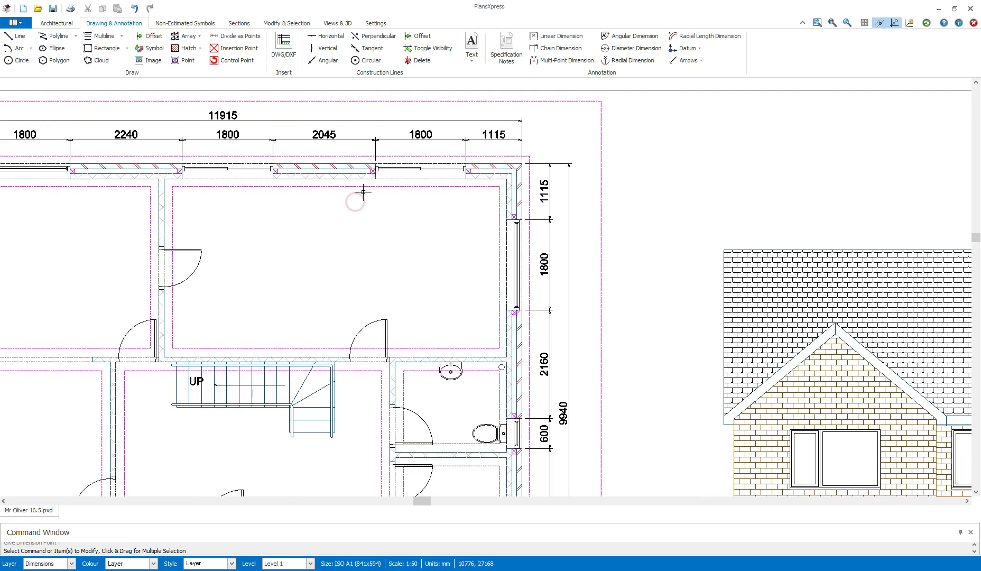
click(561, 41)
scroll(241, 197, up, 2)
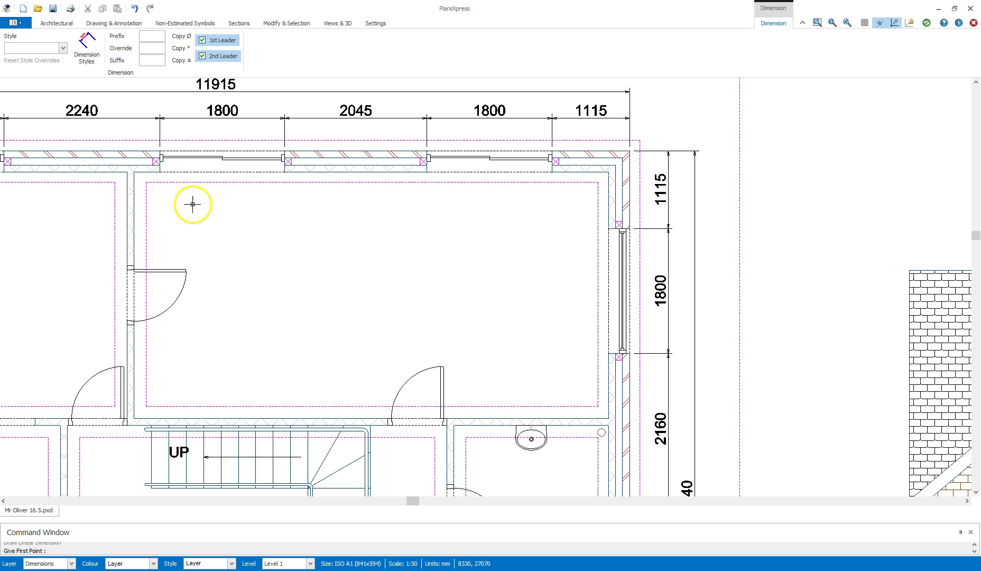
click(135, 218)
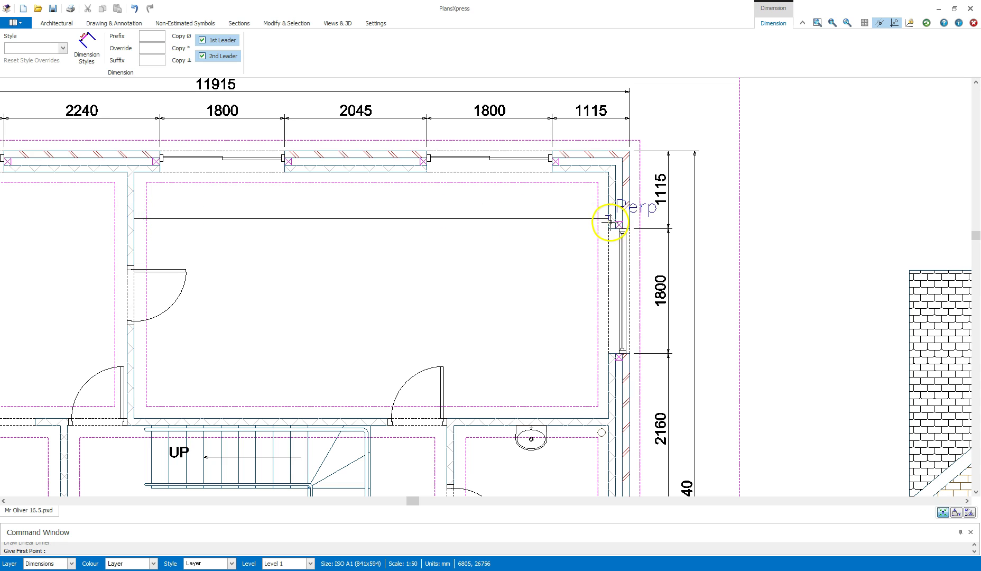
click(609, 222)
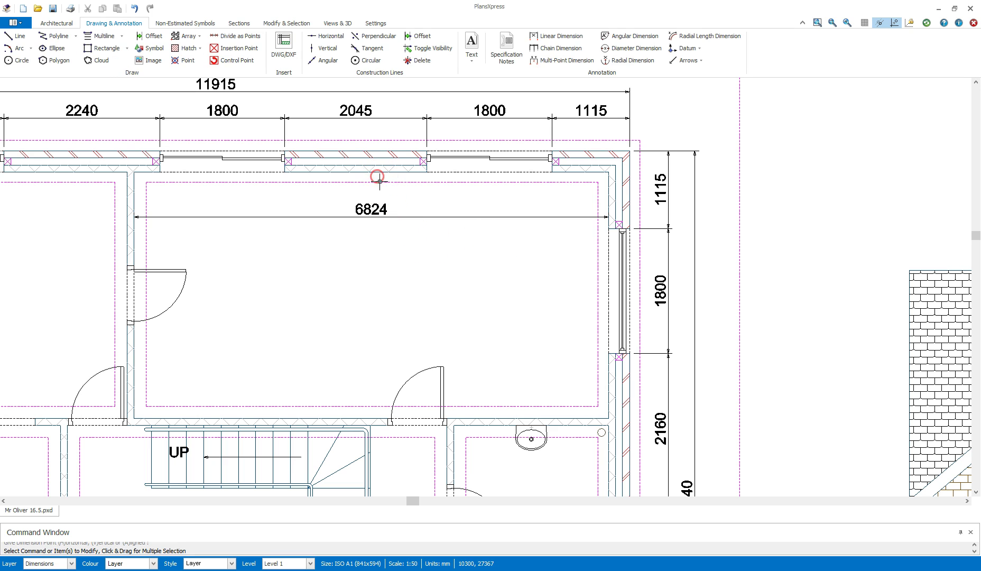
Step: Add a vertical linear dimension for the larger rear room's internal depth, from the rear wall to the opposite internal wall
key(Return)
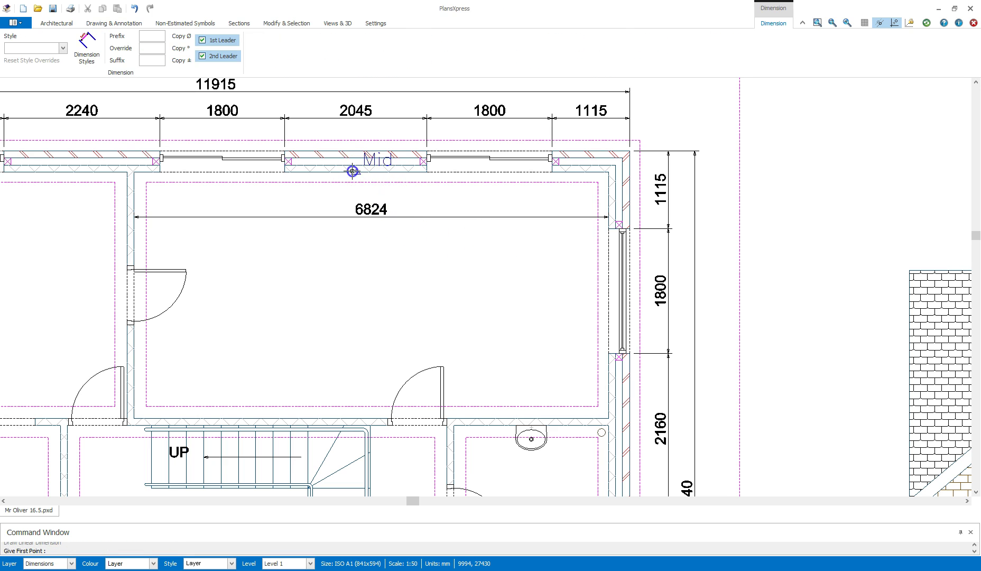
click(352, 171)
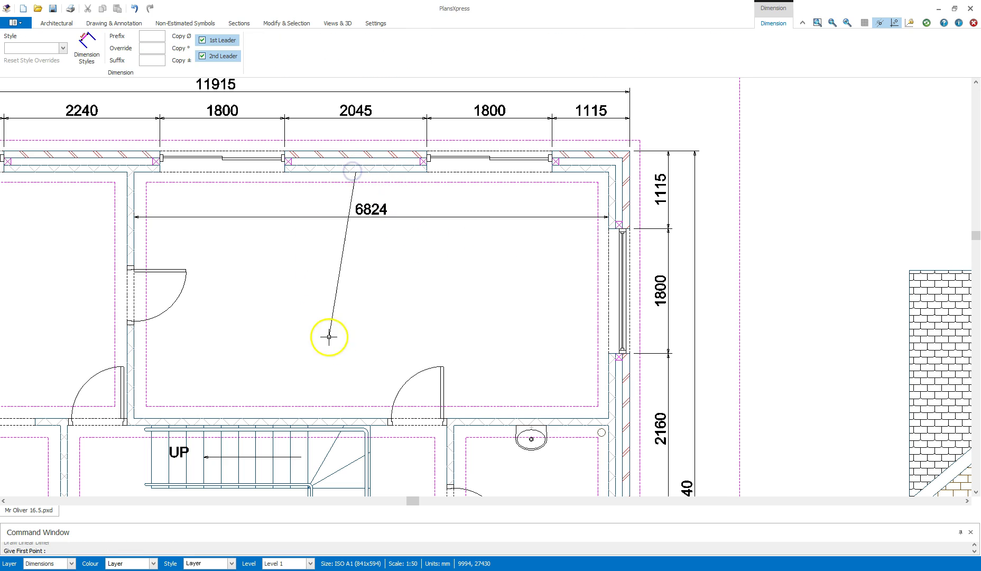
click(359, 411)
click(339, 332)
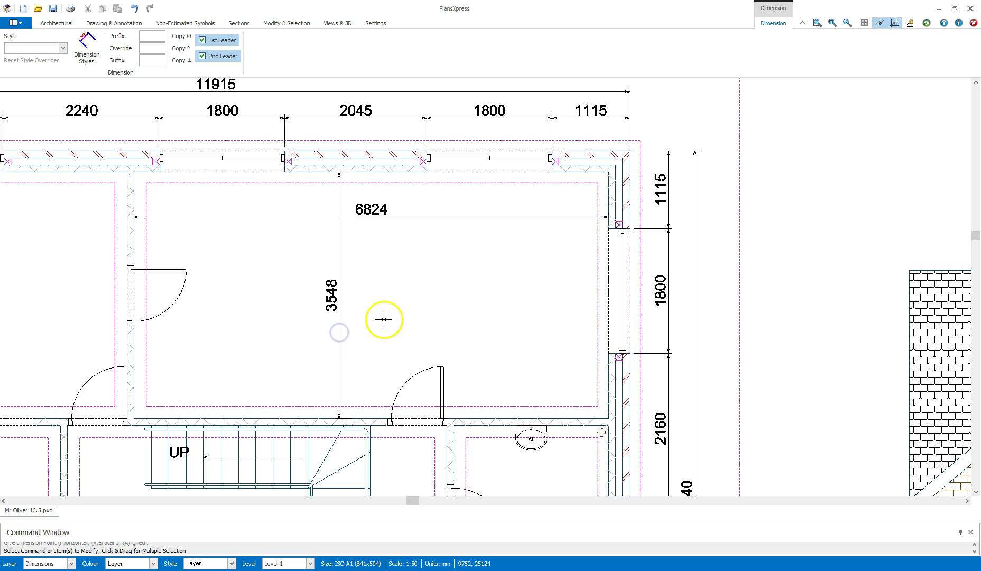
Step: Dimension the partition wall from the larger rear room's corner to the near edge of its door opening, placing the dimension inside the room
scroll(164, 194, down, 3)
scroll(275, 208, up, 5)
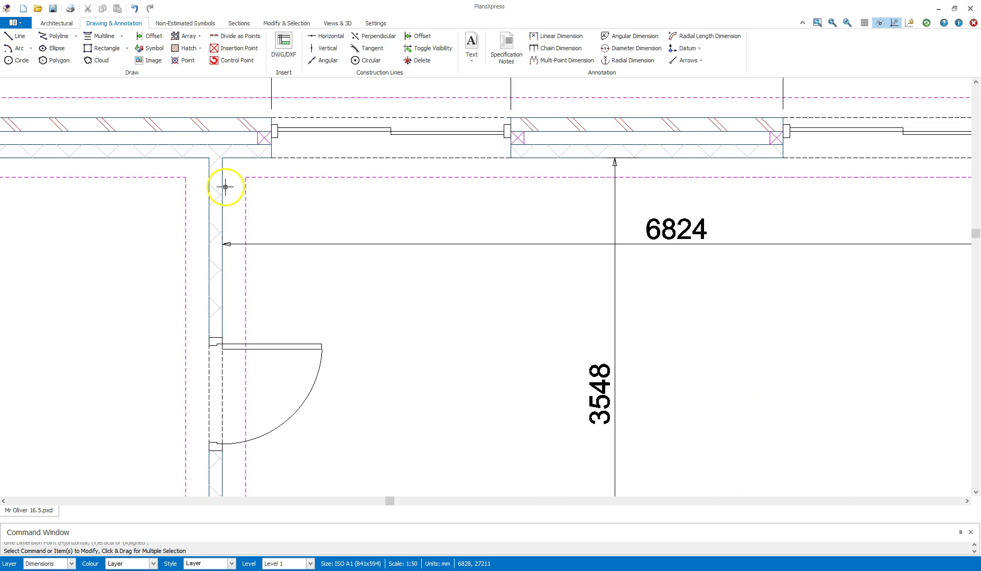
key(Return)
click(221, 157)
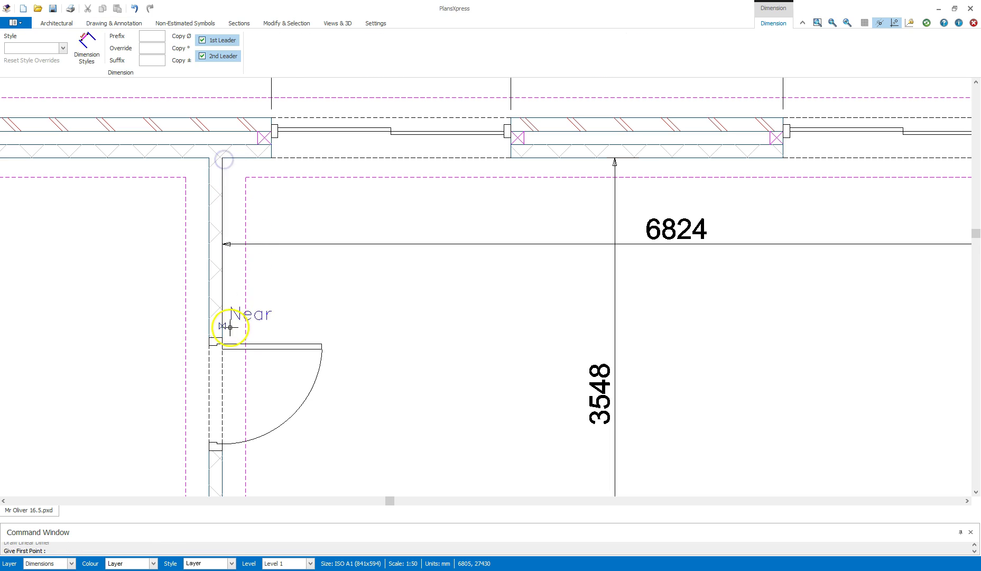
click(224, 333)
click(273, 321)
scroll(350, 306, down, 3)
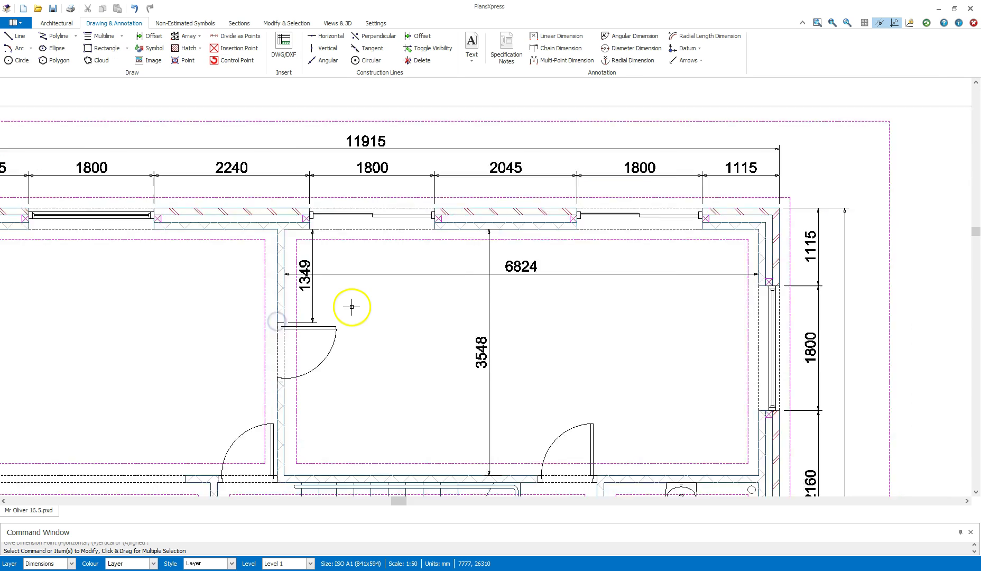
Step: Reposition the larger rear room's internal width dimension line lower in the room, clear of the door position dimension
middle_drag(376, 333, 274, 274)
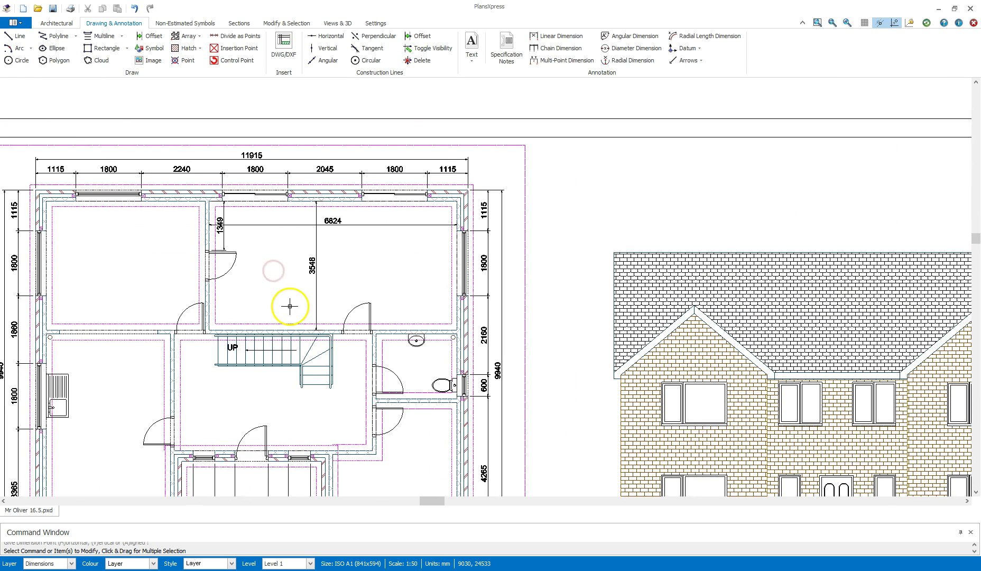
scroll(289, 306, up, 2)
click(278, 201)
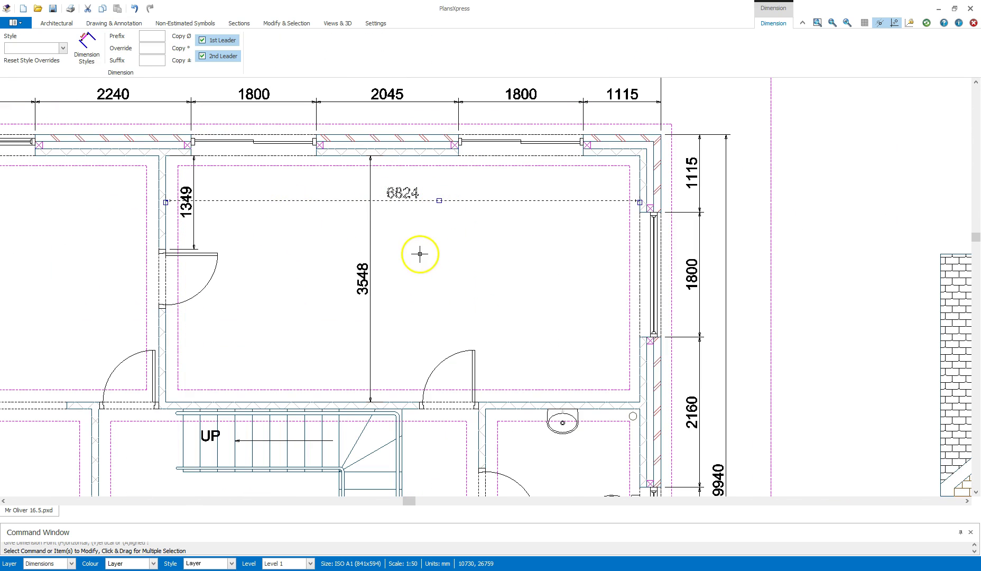
click(256, 223)
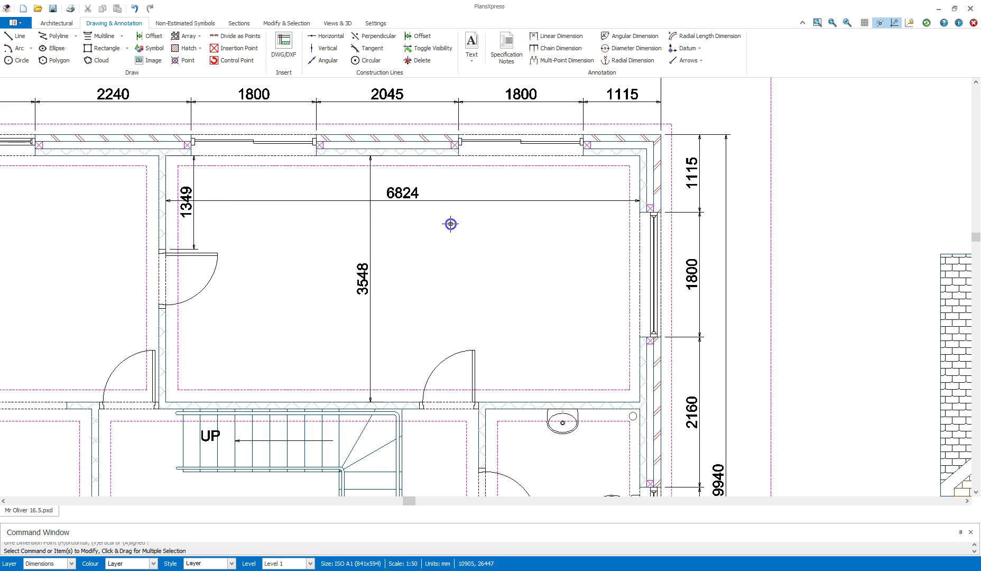
click(430, 190)
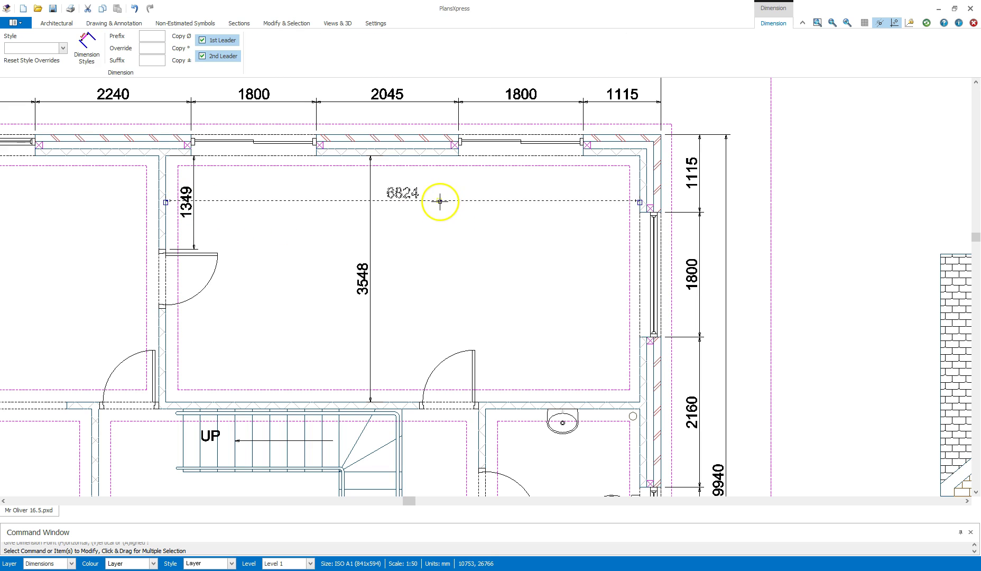
click(440, 201)
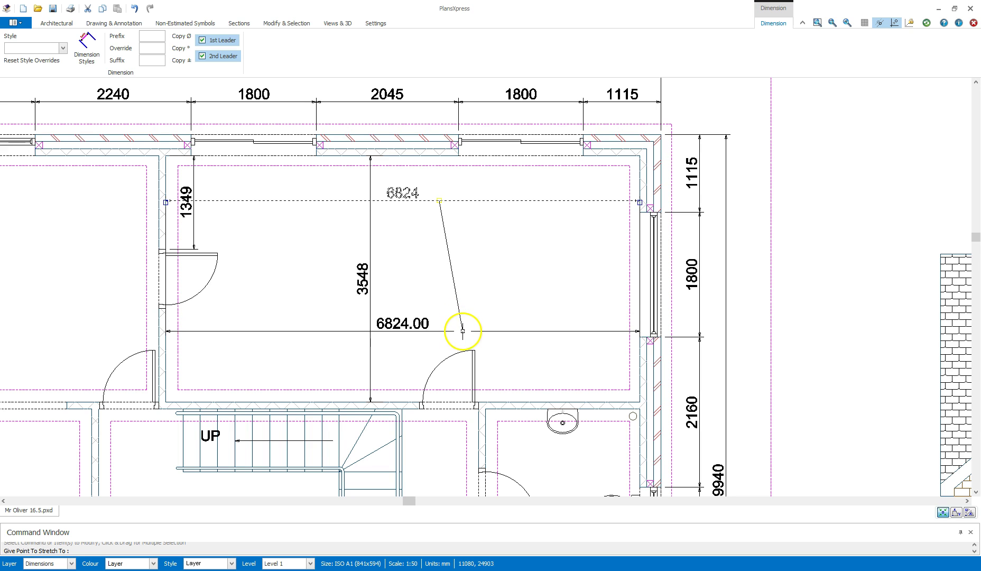
click(462, 337)
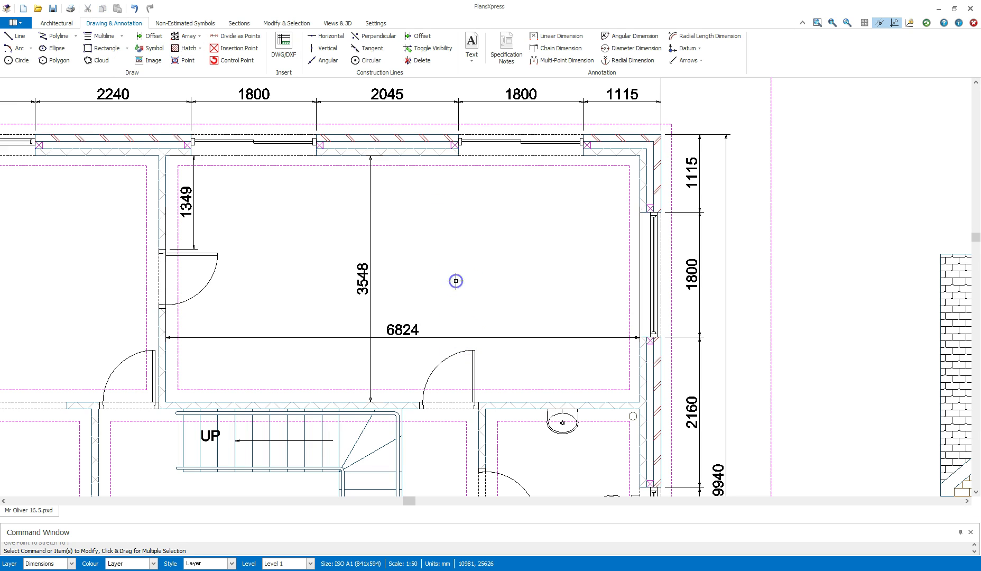
Step: Show the Notes Picker and widen it so that the full note names are readable
scroll(455, 281, down, 3)
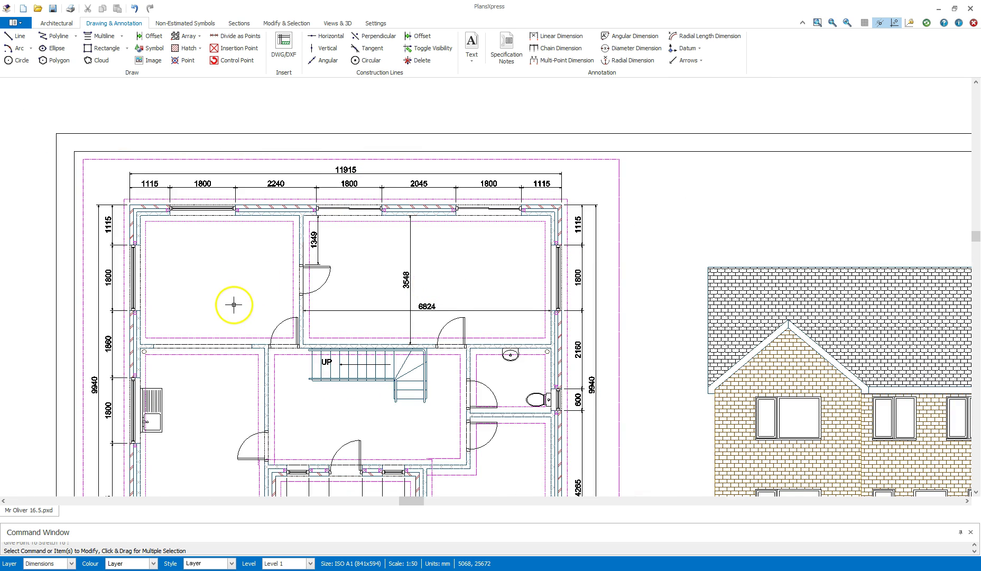
mouse_move(234, 302)
middle_down()
mouse_move(250, 260)
mouse_move(230, 197)
middle_up()
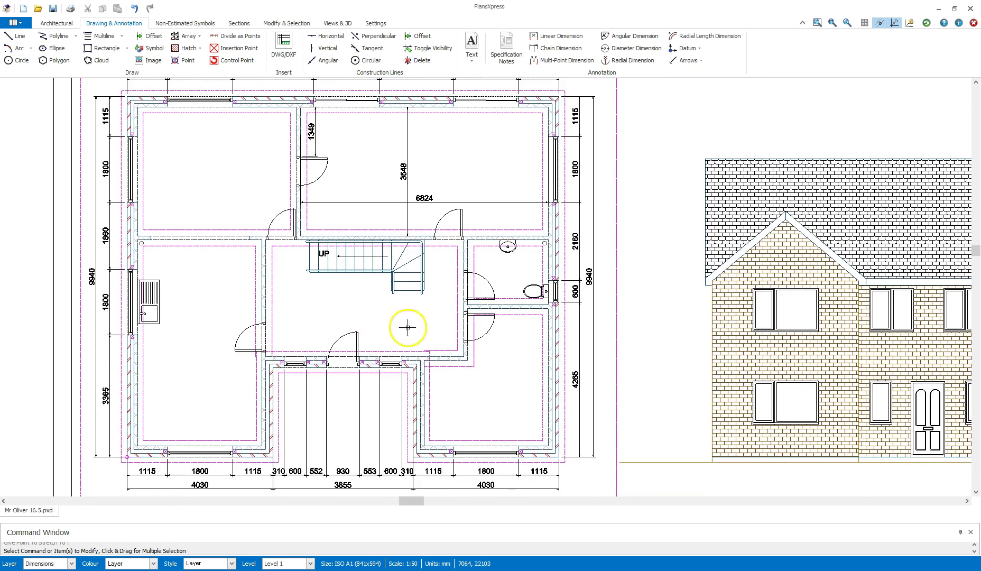
scroll(423, 341, up, 2)
mouse_move(462, 124)
middle_down()
mouse_move(365, 153)
mouse_move(320, 200)
mouse_move(462, 194)
middle_up()
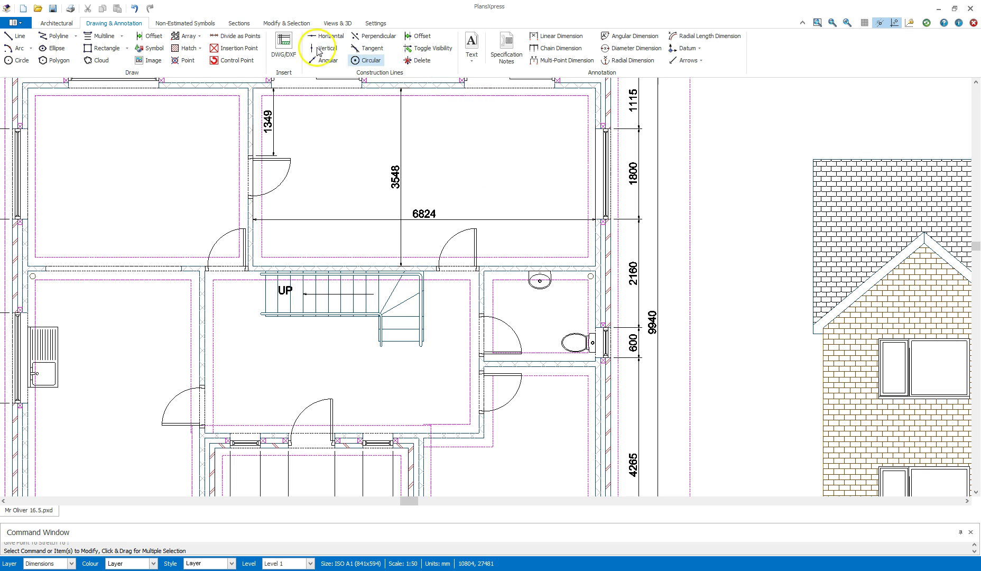
click(330, 25)
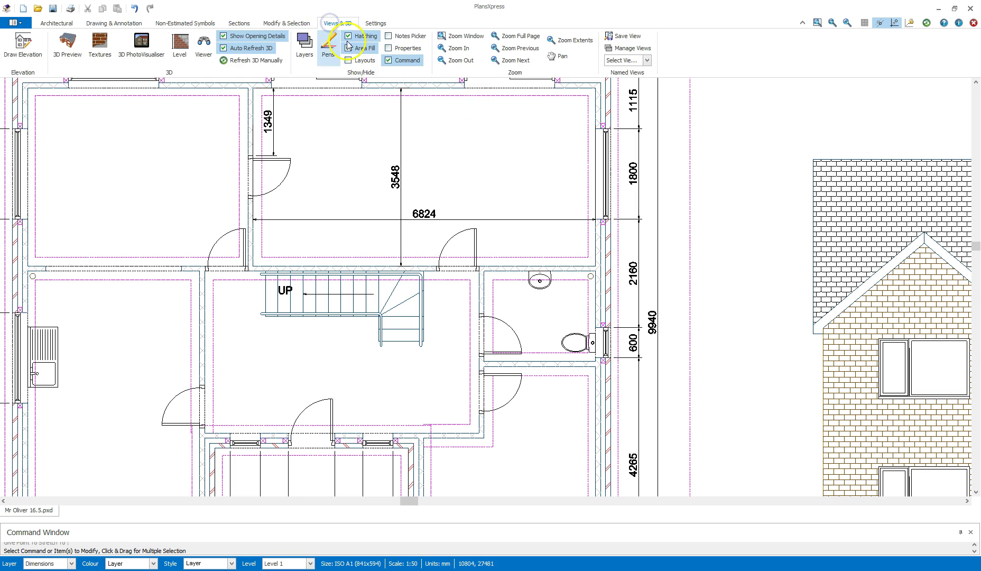
click(390, 37)
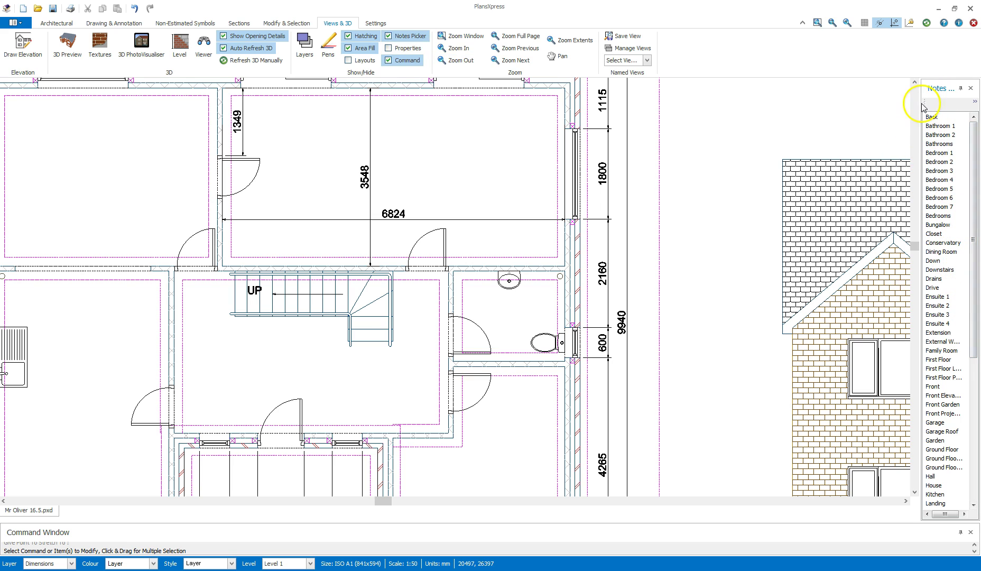
drag(920, 104, 809, 99)
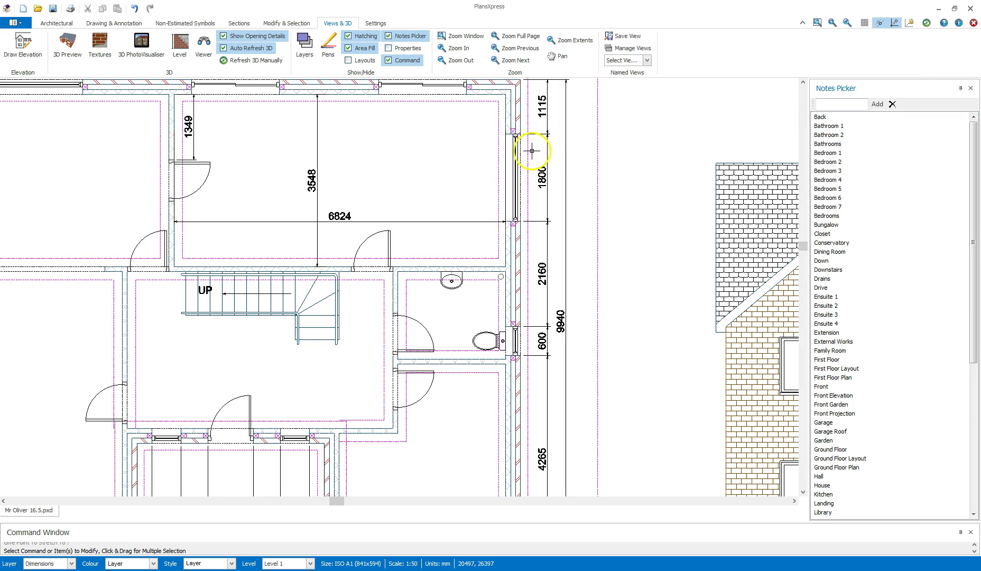
Step: Place the preset note "Lounge" in the larger rear room, beside the vertical dimension
middle_drag(415, 152, 581, 200)
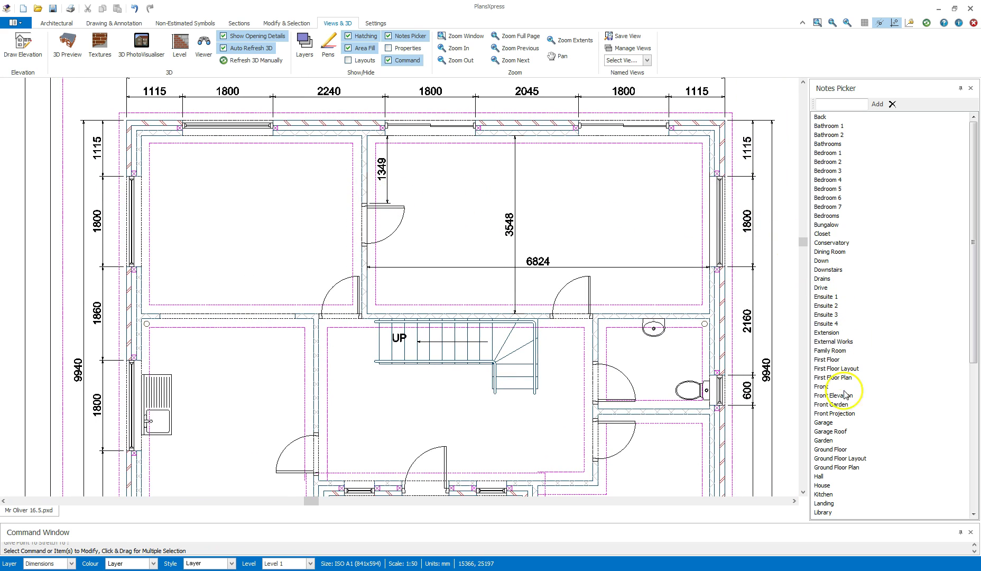
click(834, 511)
scroll(833, 486, down, 3)
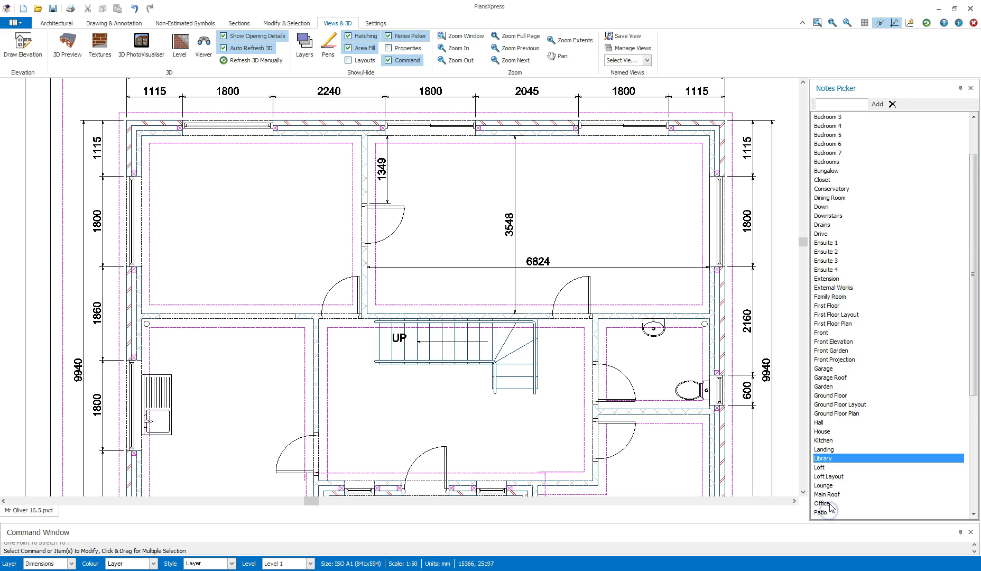
click(830, 458)
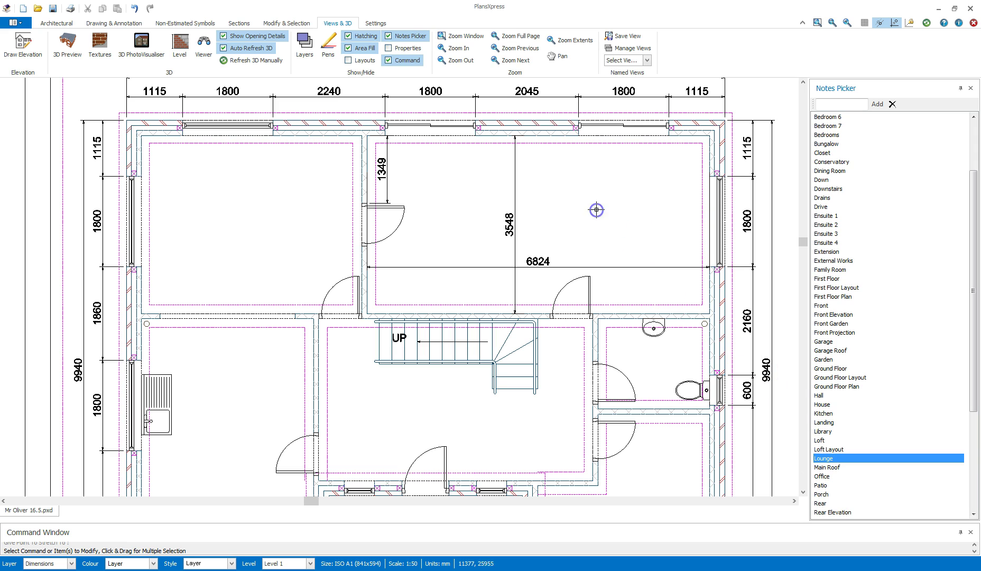
double_click(830, 458)
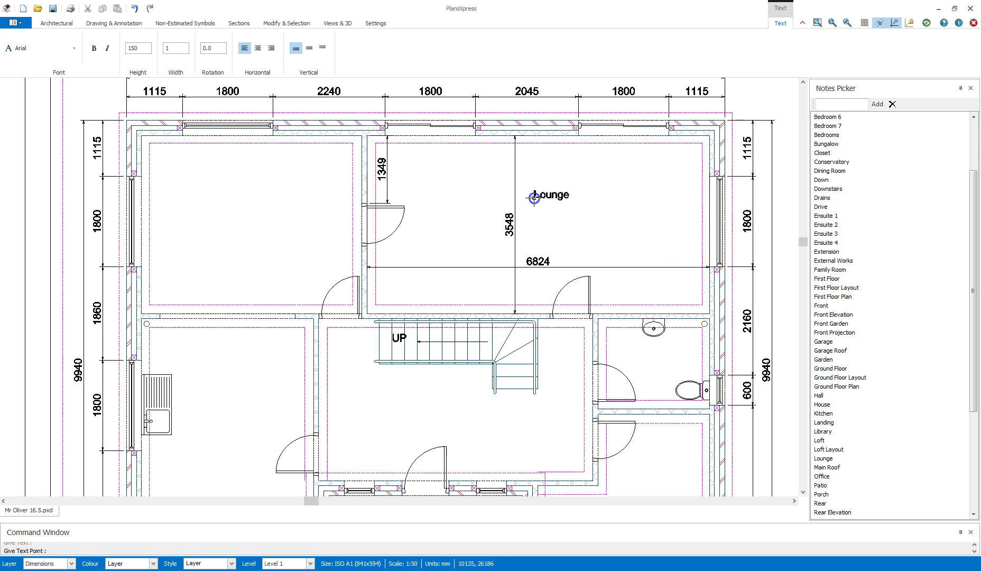
click(534, 197)
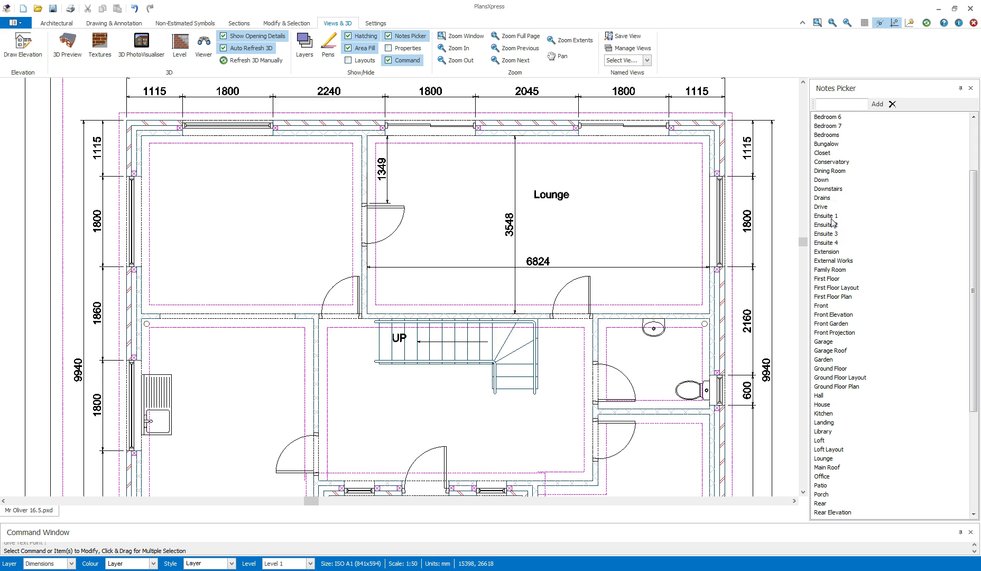
Step: Place the preset note "Dining Room" in the middle of the smaller rear room
click(822, 198)
scroll(832, 195, up, 3)
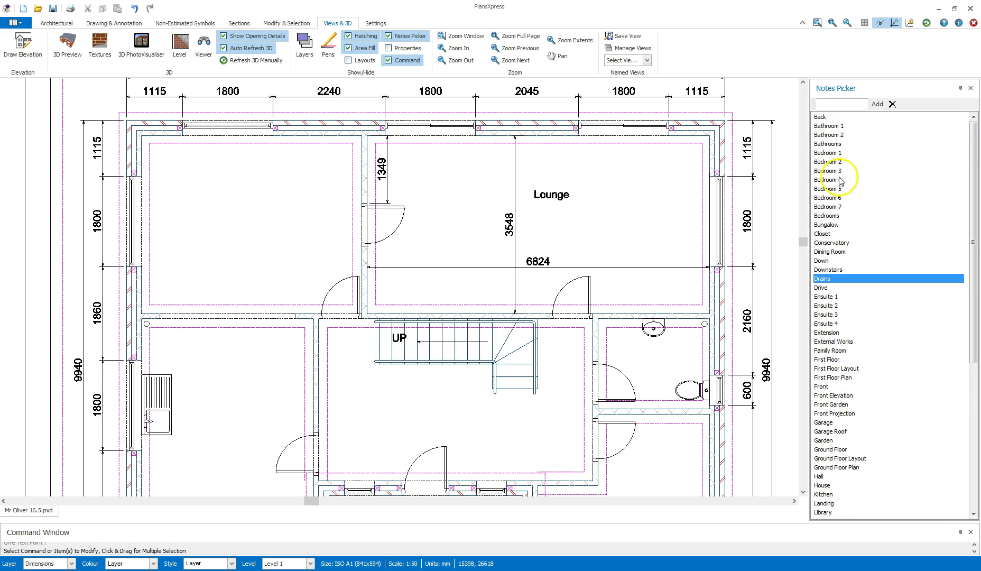
click(831, 252)
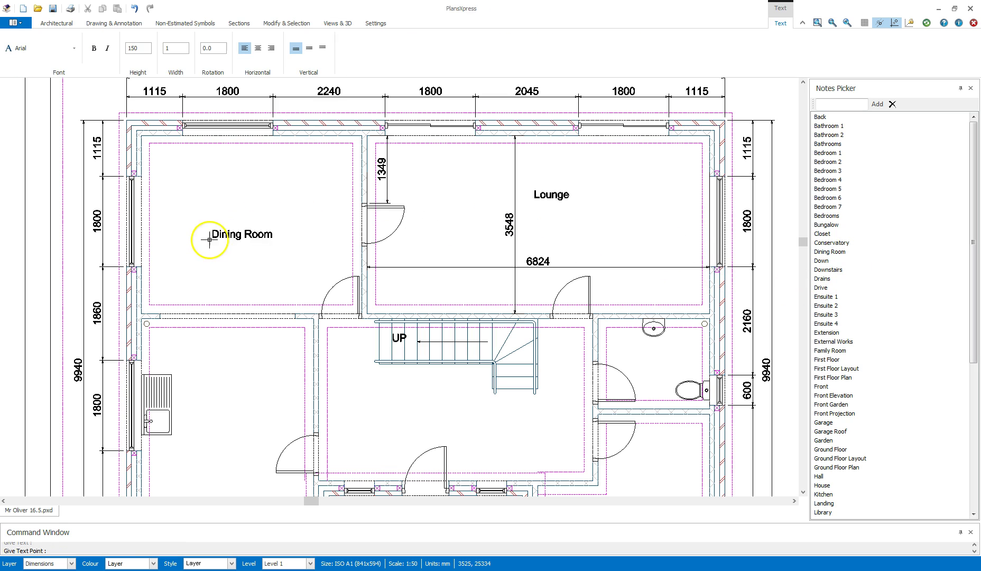
click(214, 218)
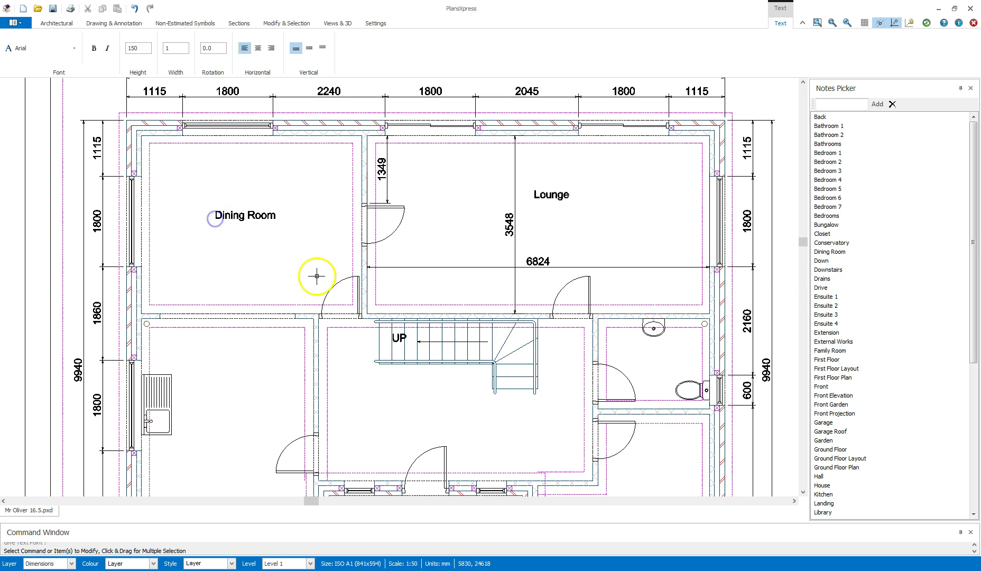
Step: Place the preset note "Kitchen" in the room with the sink, below the dining room
scroll(263, 350, down, 2)
middle_drag(262, 350, 256, 220)
scroll(256, 221, down, 1)
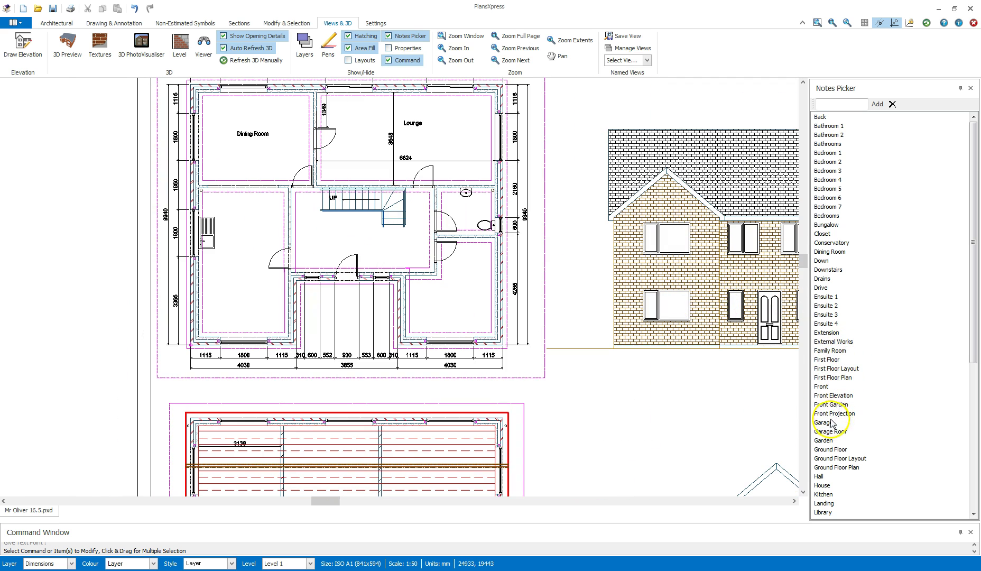
click(823, 494)
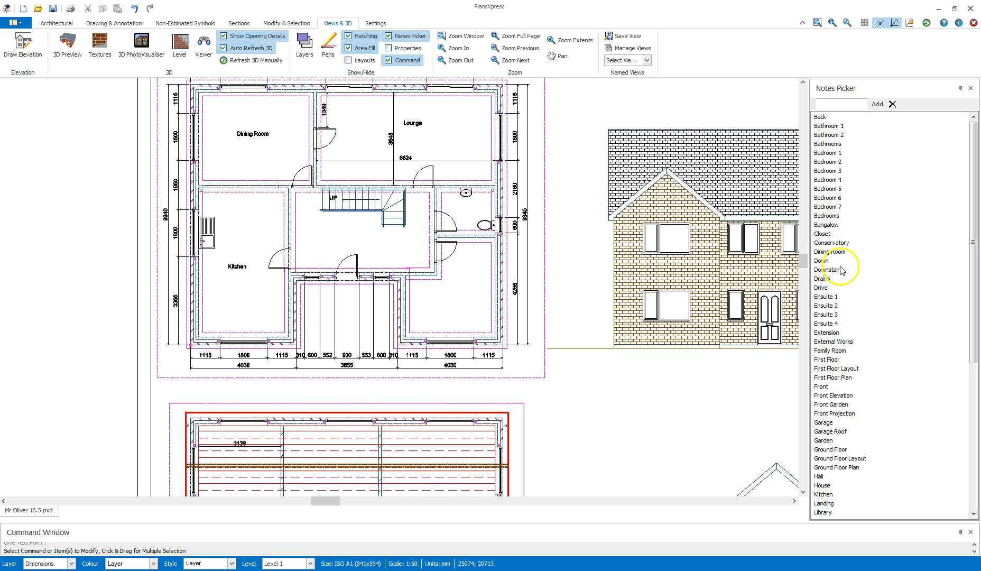
Step: Look through the preset notes for a name that suits the small room with the toilet and basin
click(829, 225)
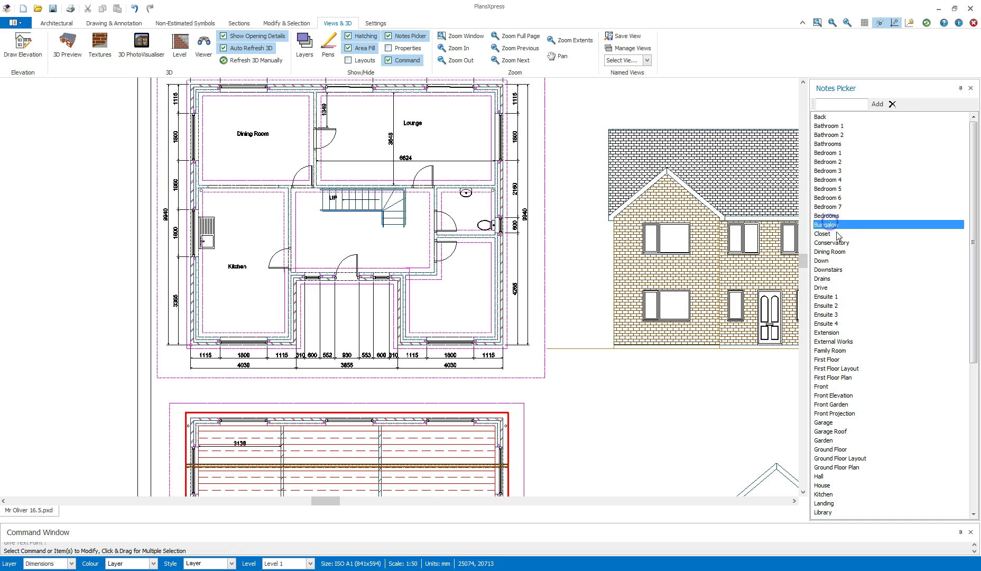
click(831, 278)
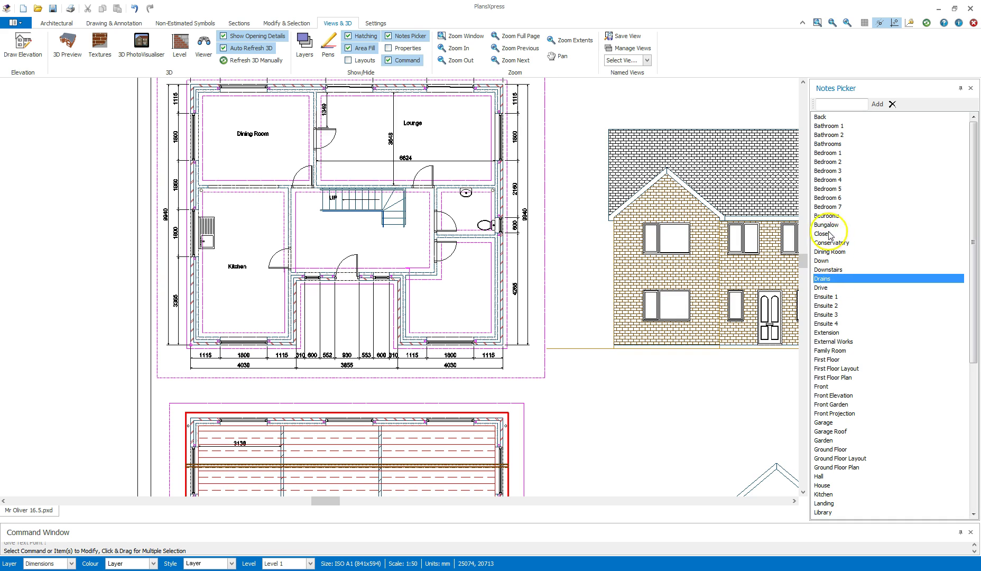
right_click(460, 207)
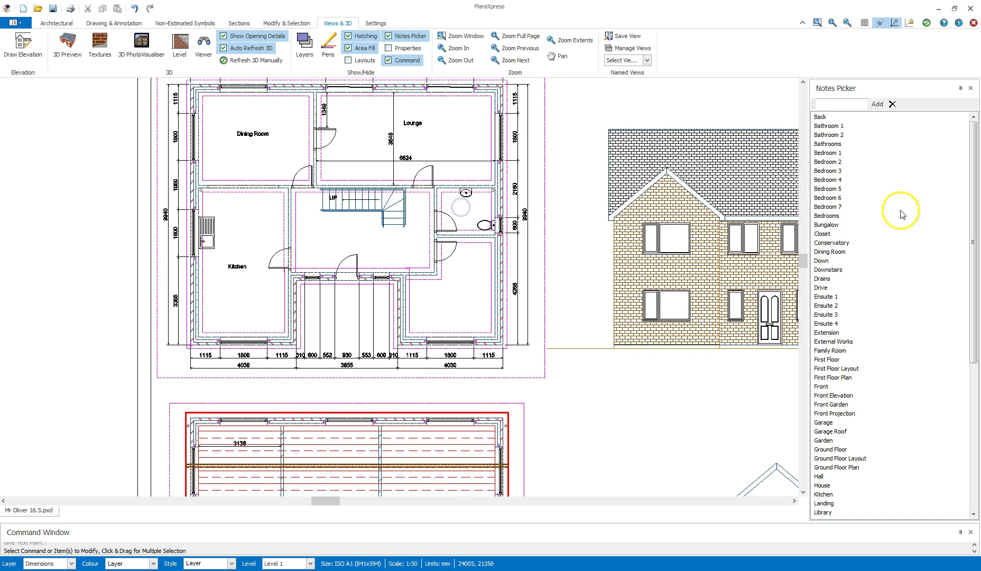
click(848, 153)
scroll(895, 413, down, 1)
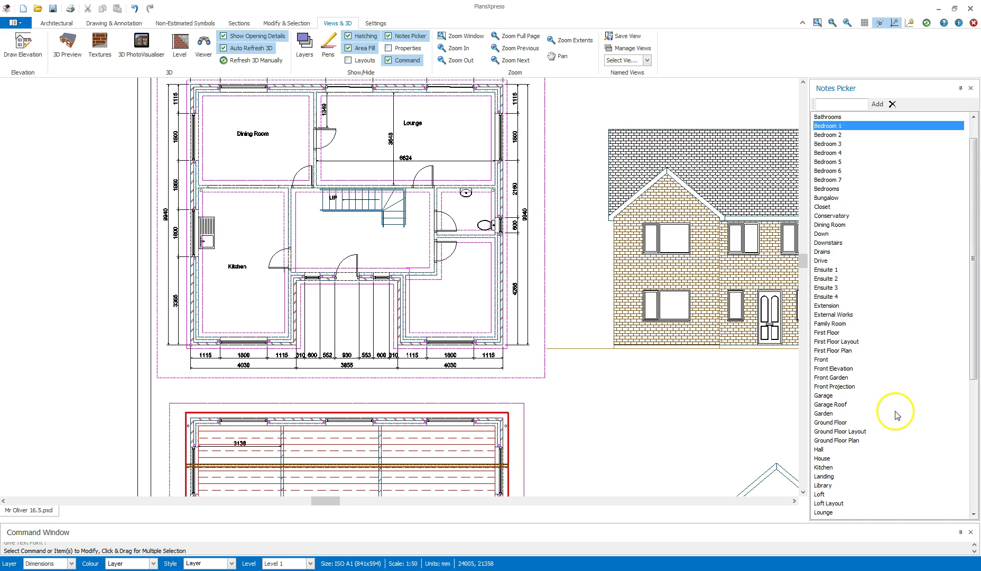
scroll(896, 413, down, 8)
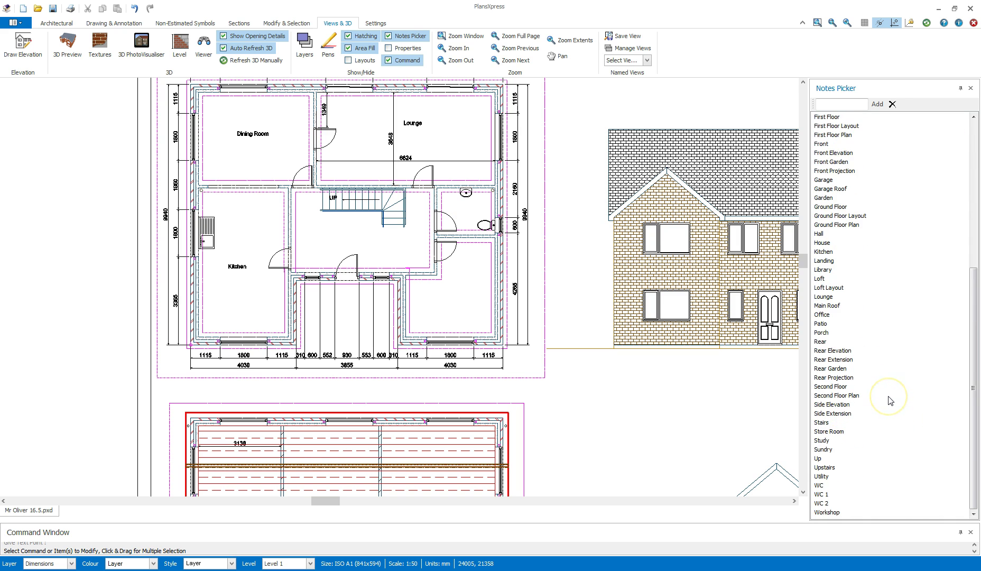
scroll(888, 400, up, 9)
Step: Add a custom note named "Cloakroom" to the list of preset notes
click(829, 103)
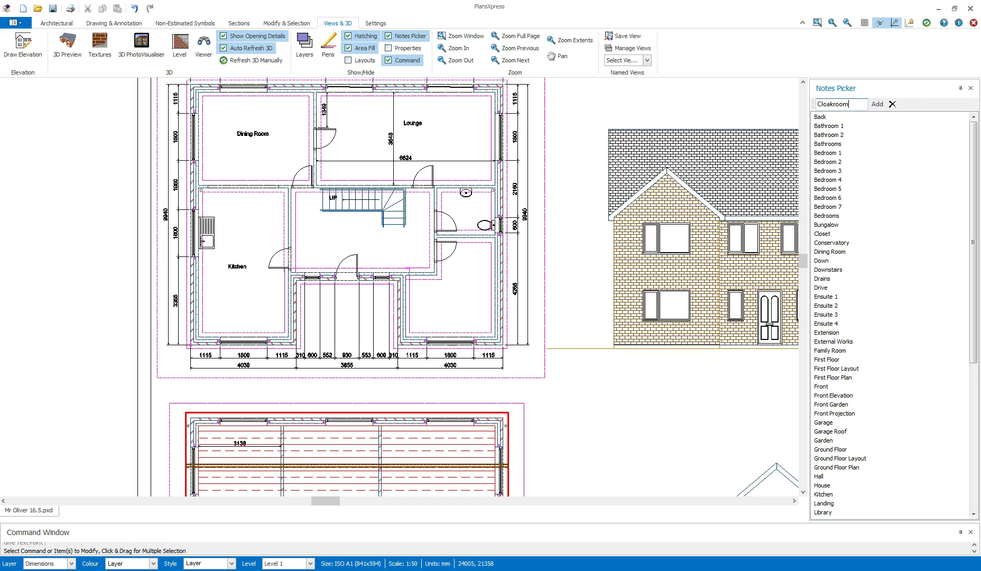
text(Cloakroom)
click(878, 103)
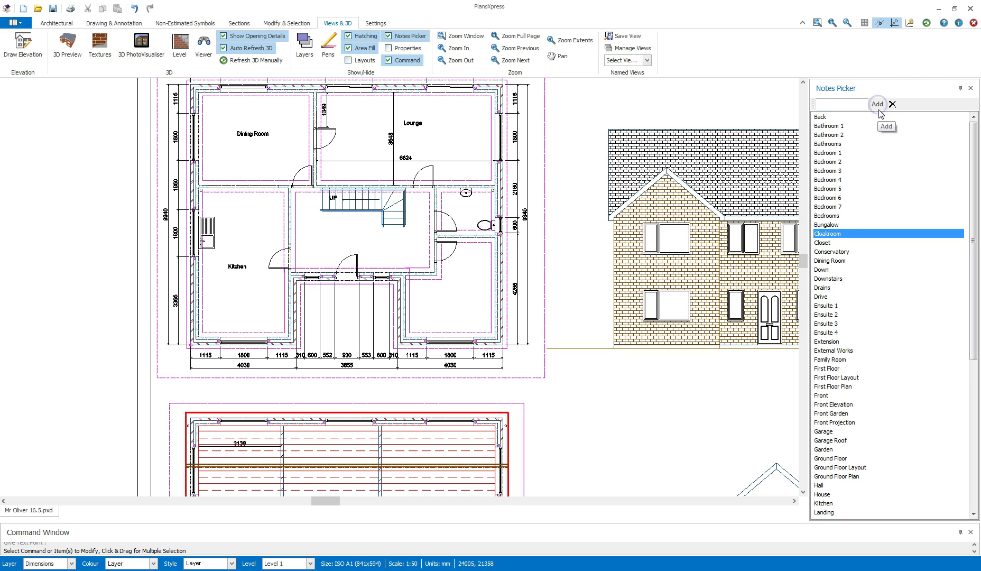
Step: Place the note "Cloakroom" in the small room between the basin and the toilet
click(831, 234)
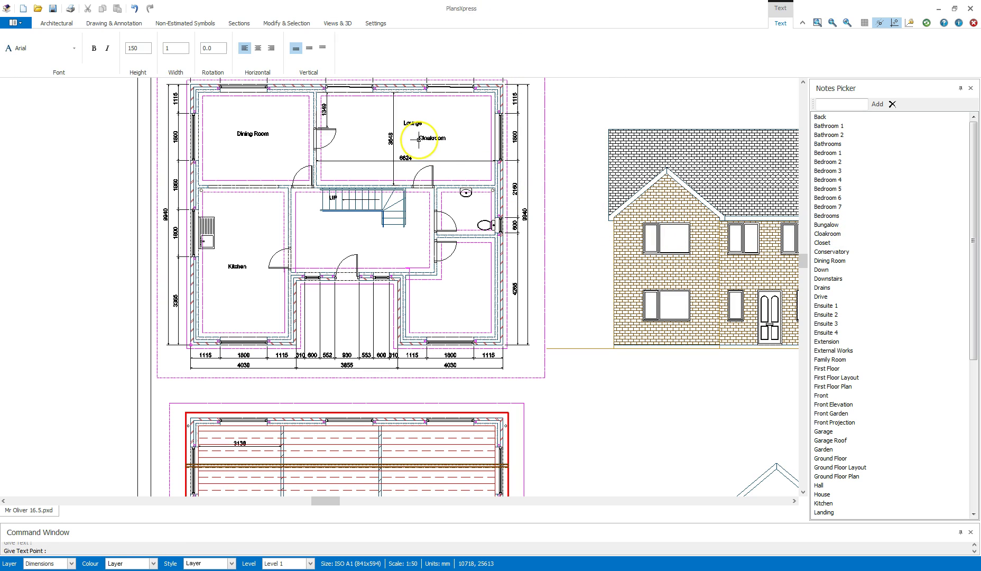
scroll(454, 209, up, 4)
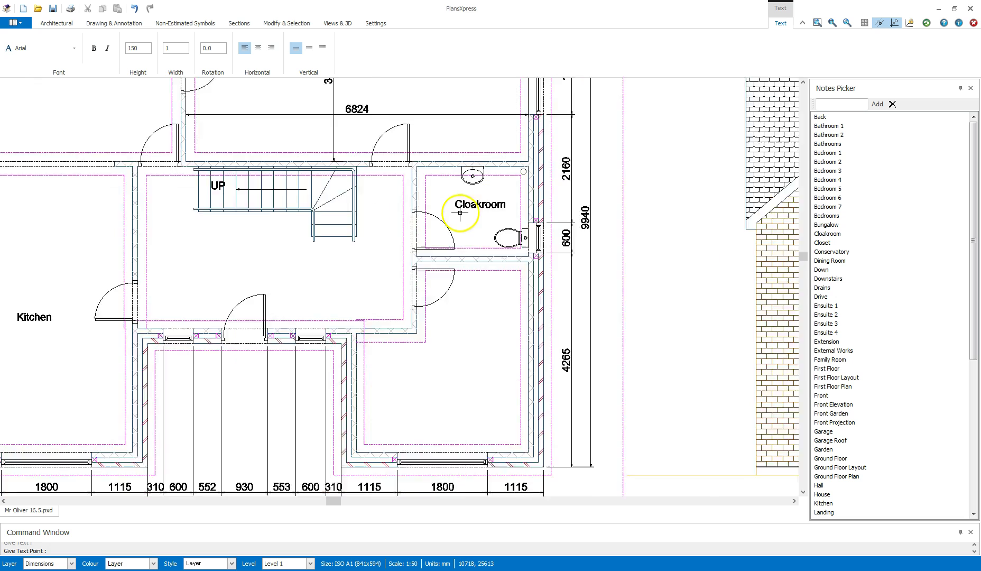
click(434, 209)
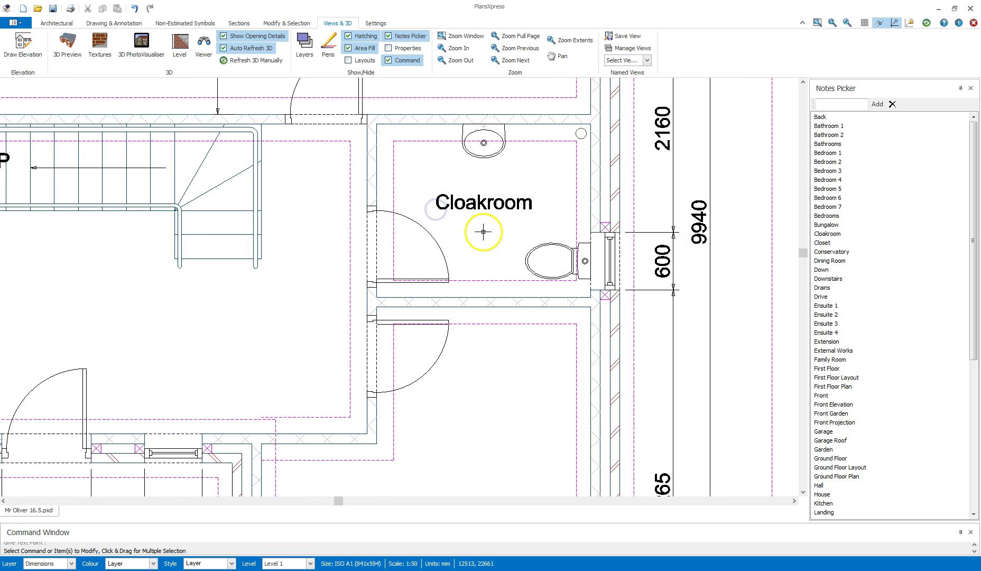
Step: Place the preset note "Hall" in the central space below the stairs
scroll(482, 233, down, 5)
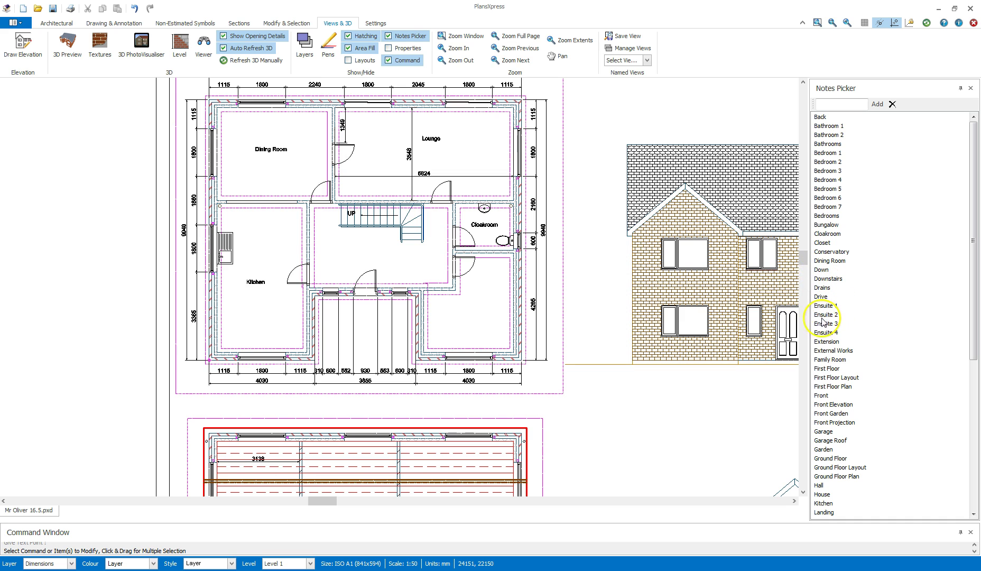
click(820, 484)
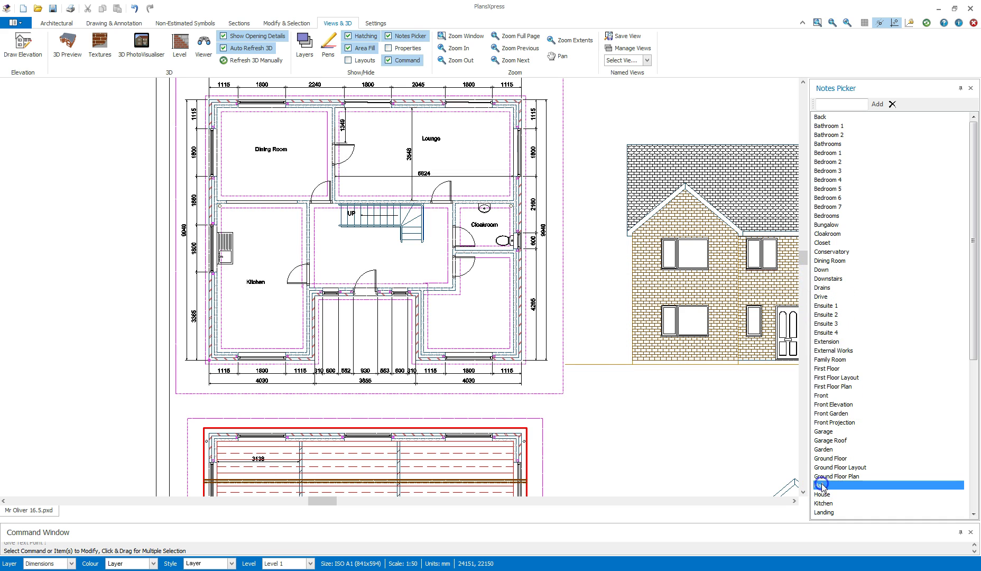
click(363, 253)
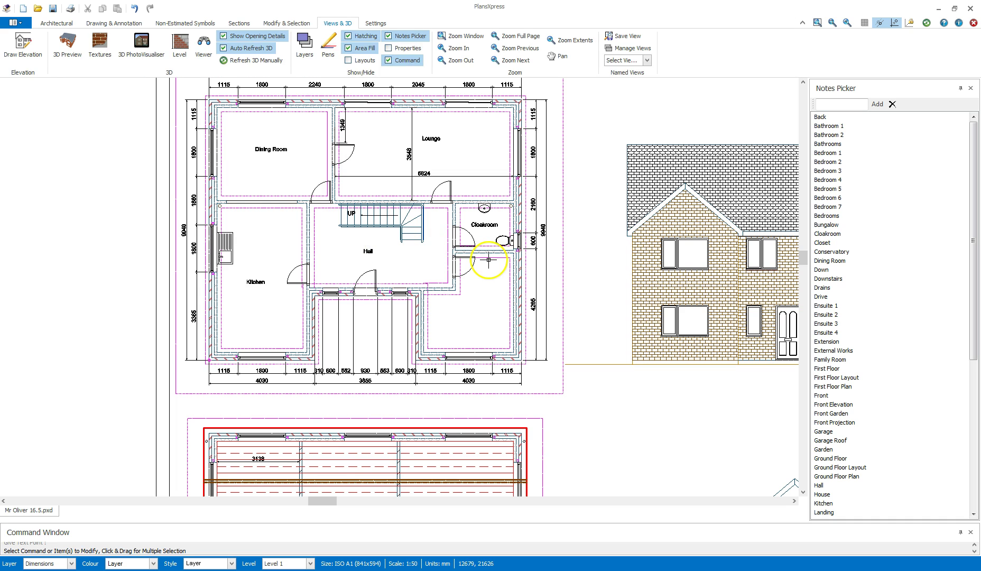
scroll(489, 260, down, 2)
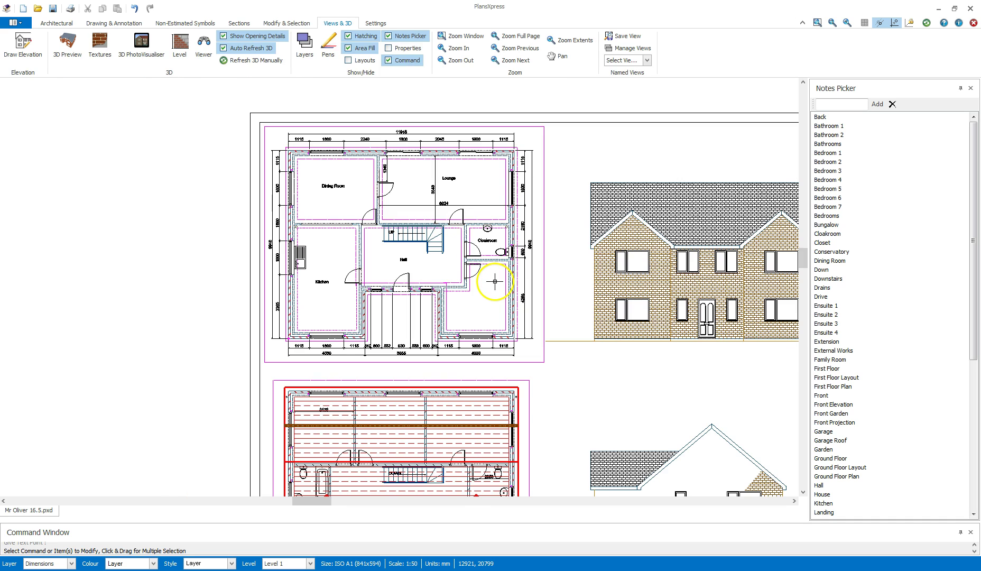
mouse_move(542, 247)
middle_down()
mouse_move(551, 243)
mouse_move(470, 246)
middle_up()
scroll(462, 248, up, 2)
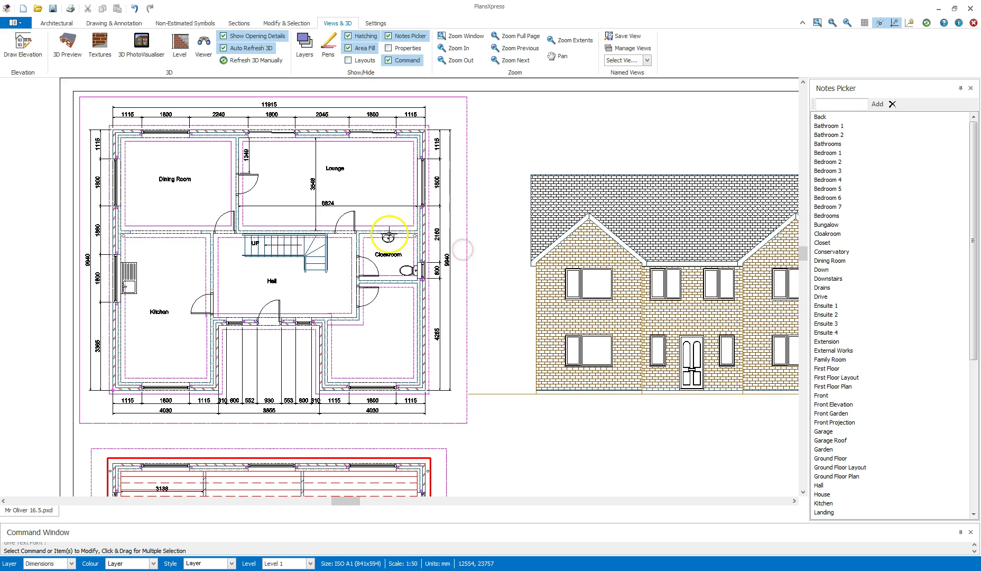